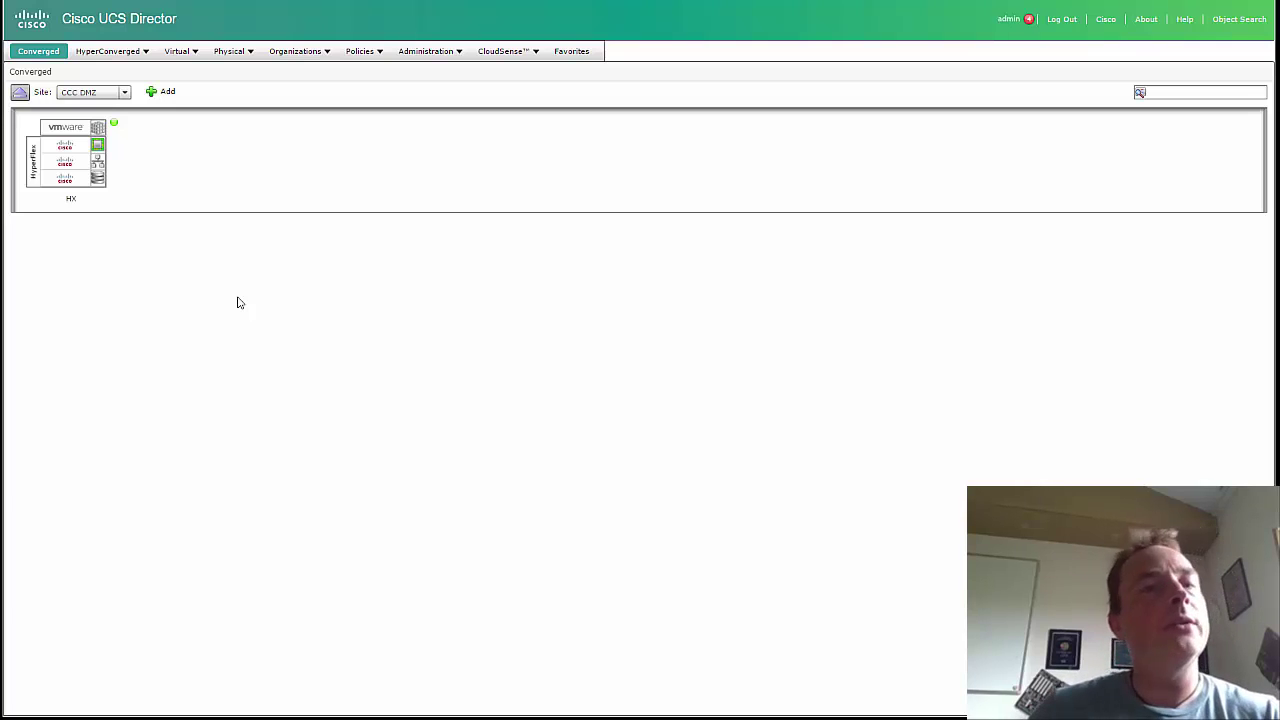
Step: Expand the HX pod tile to reveal its Virtual, Compute, Network and Storage rows
left_click(82, 180)
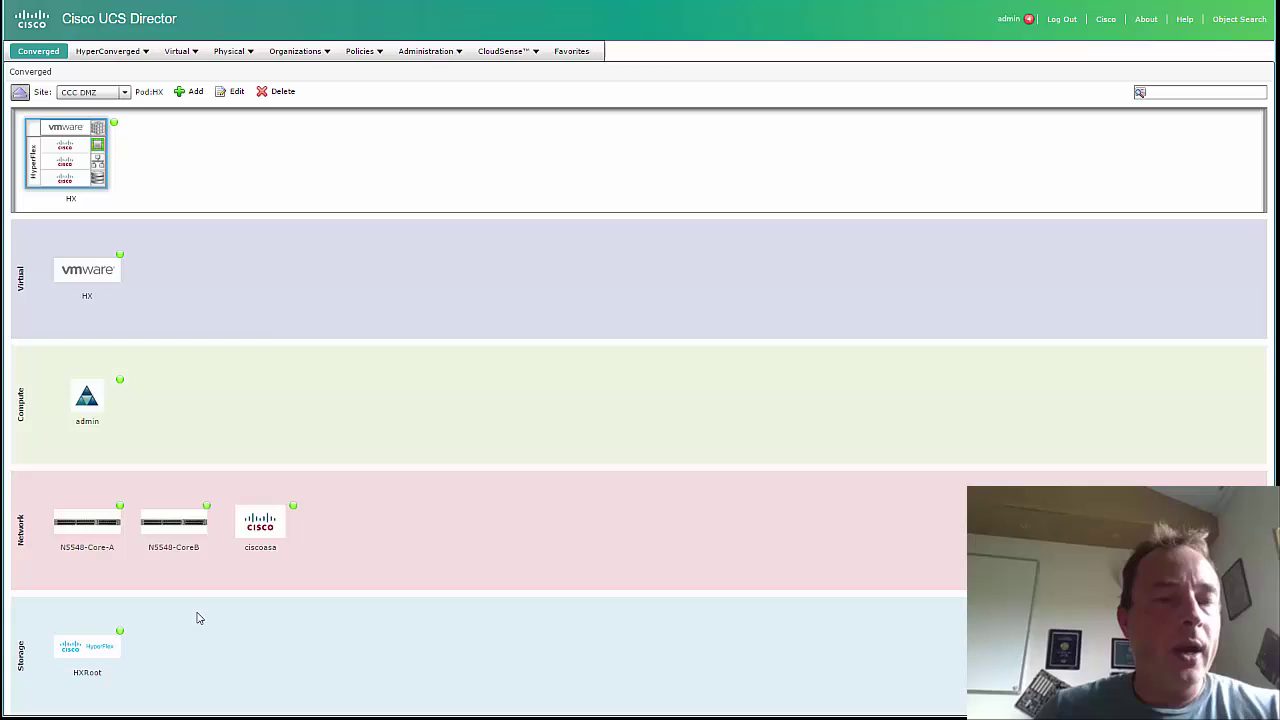
Step: Open the HXRoot storage account's summary, then view its 32 disks on the Disks tab
double_click(89, 656)
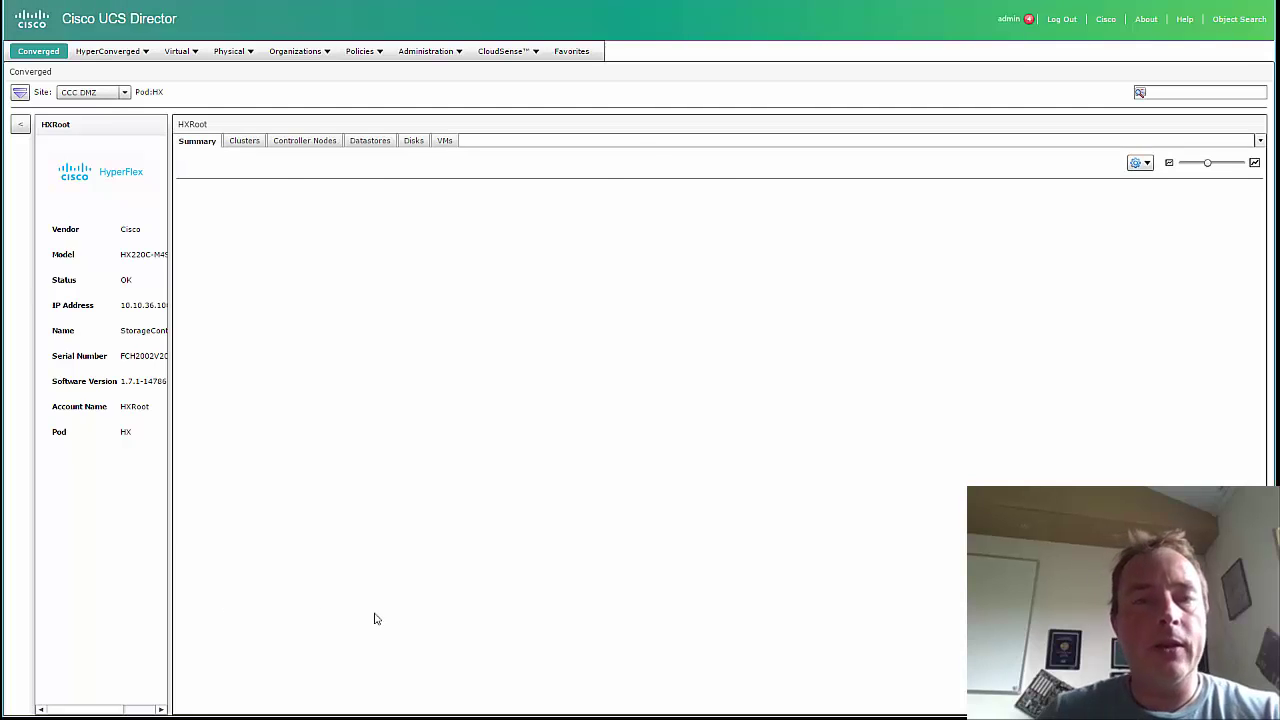
mouse_move(287, 270)
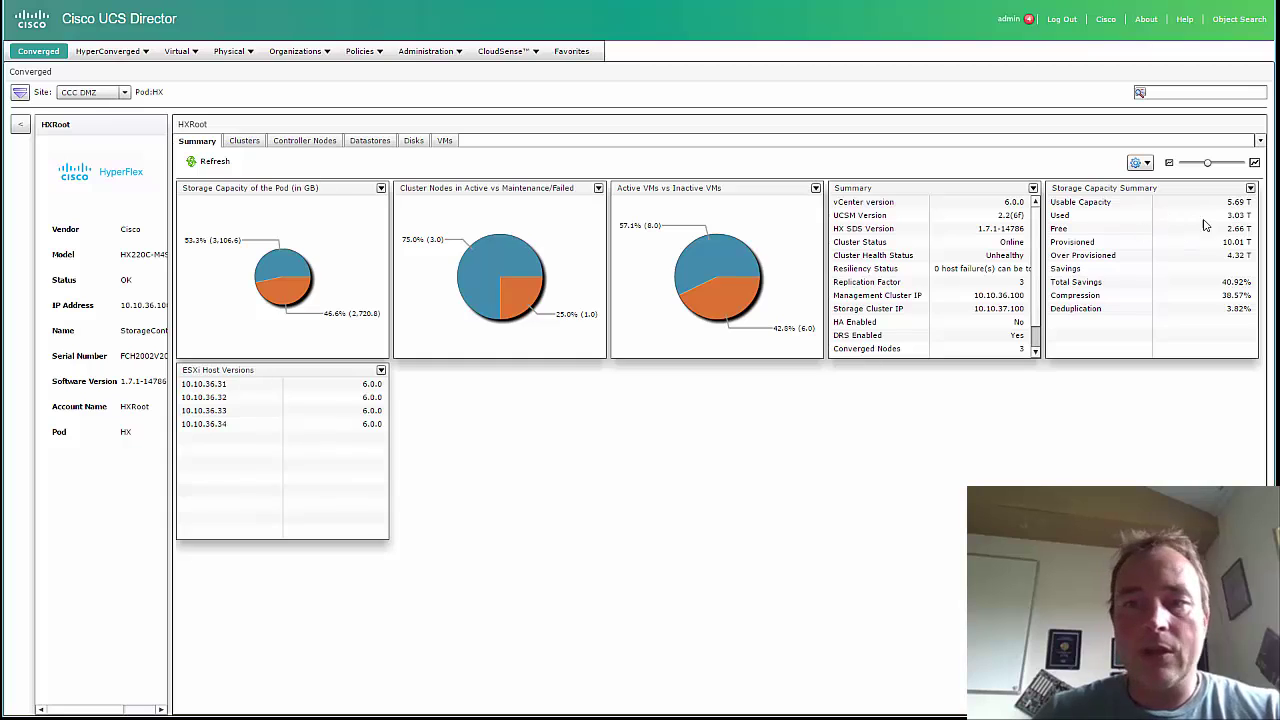
left_click(416, 146)
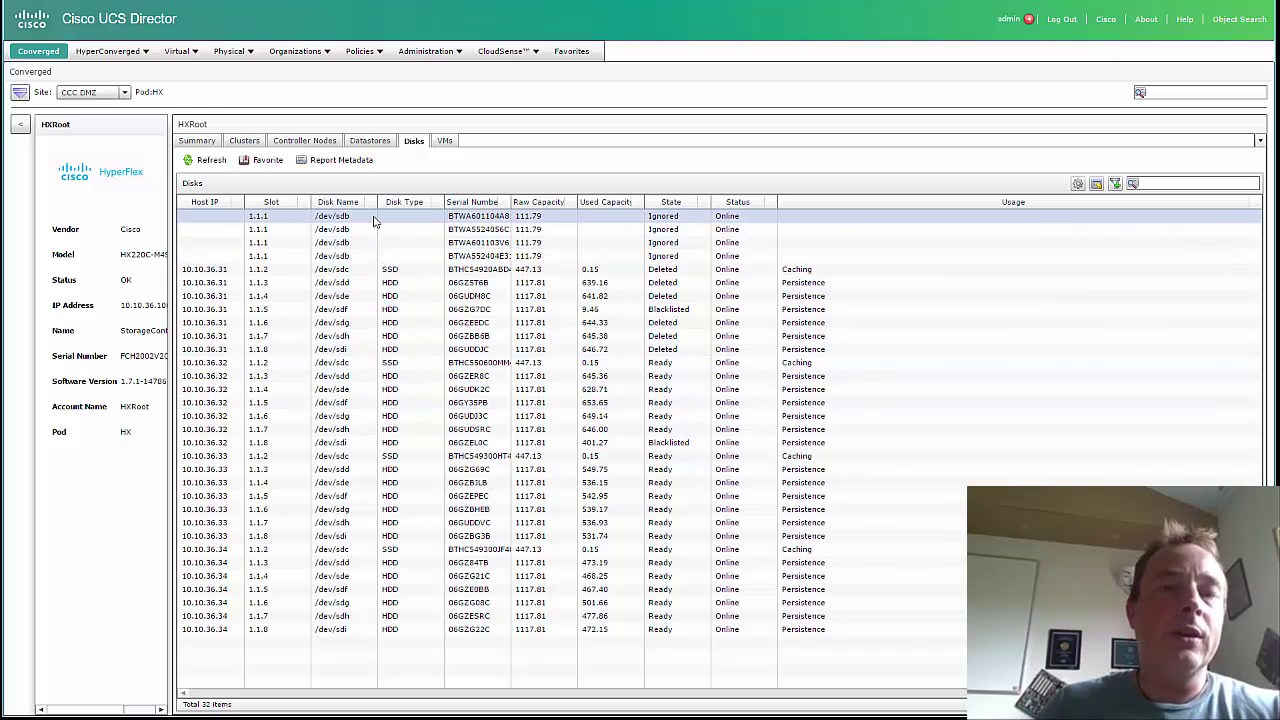
Step: List HXRoot's datastores, 10TDrive and TestDemo, and select TestDemo
left_click(369, 141)
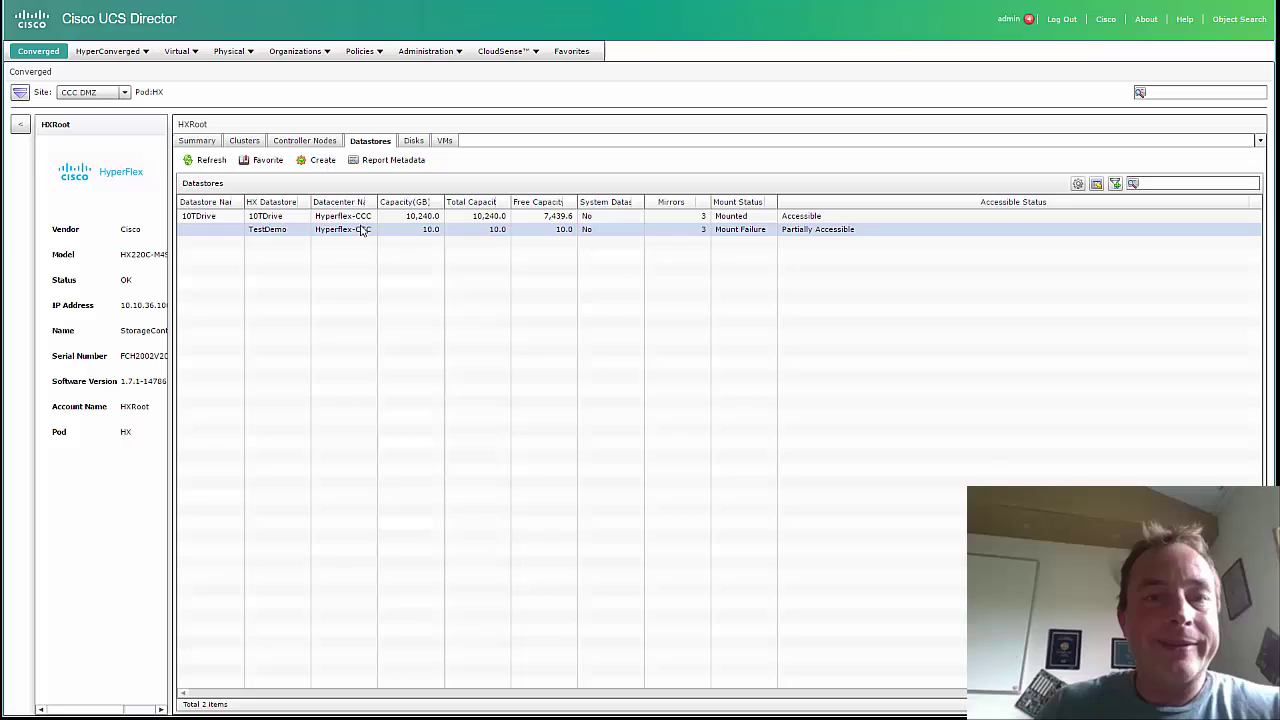
left_click(284, 235)
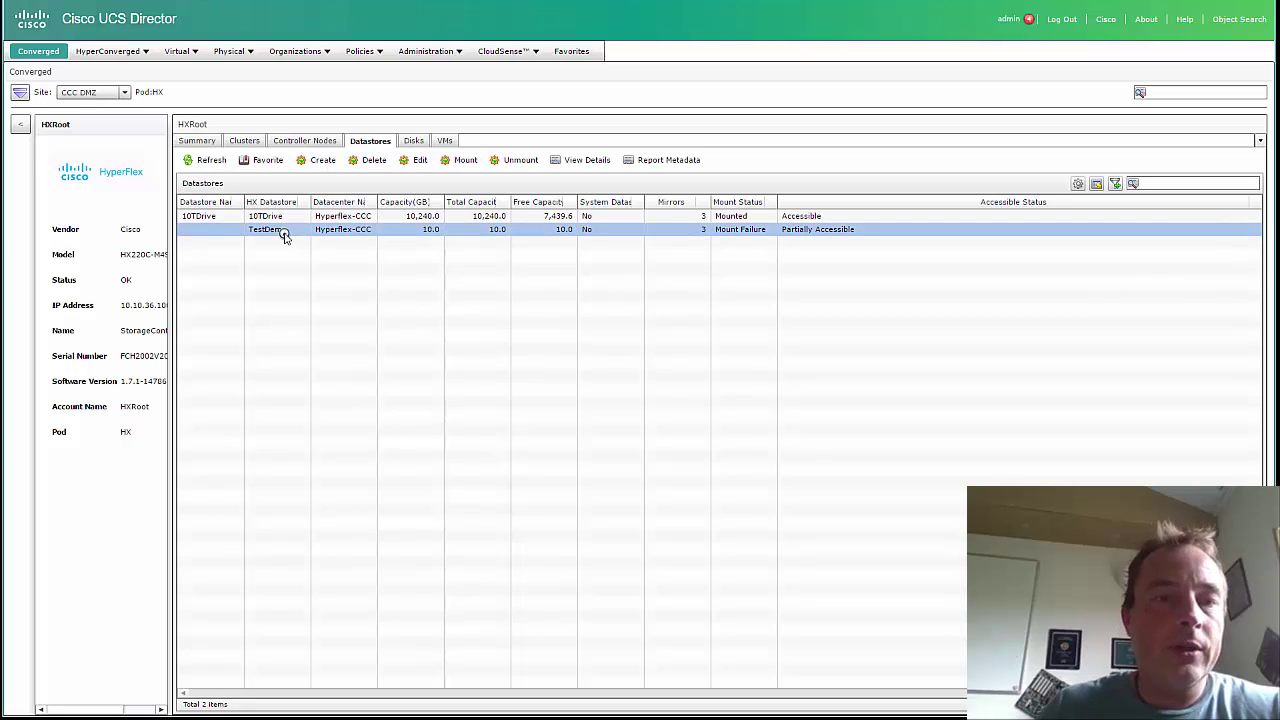
Step: Delete TestDemo, review service request 6's status, then reselect TestDemo
left_click(372, 162)
left_click(679, 387)
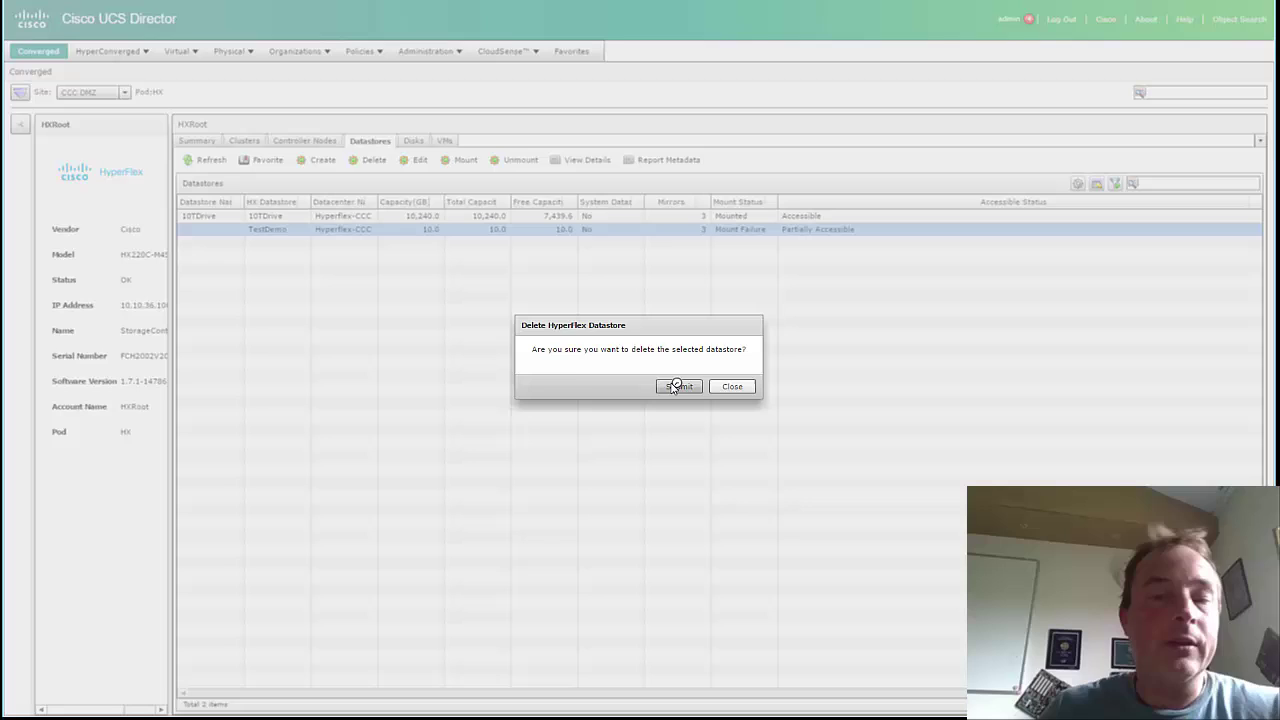
left_click(674, 386)
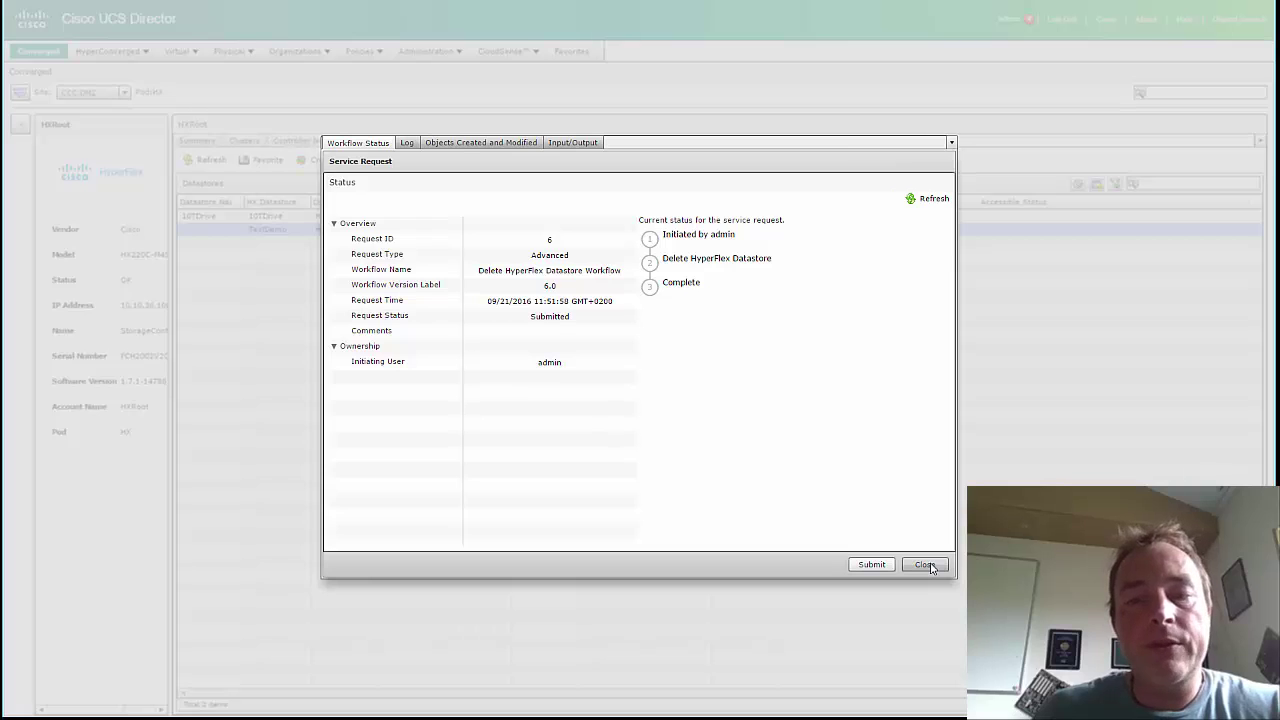
left_click(925, 565)
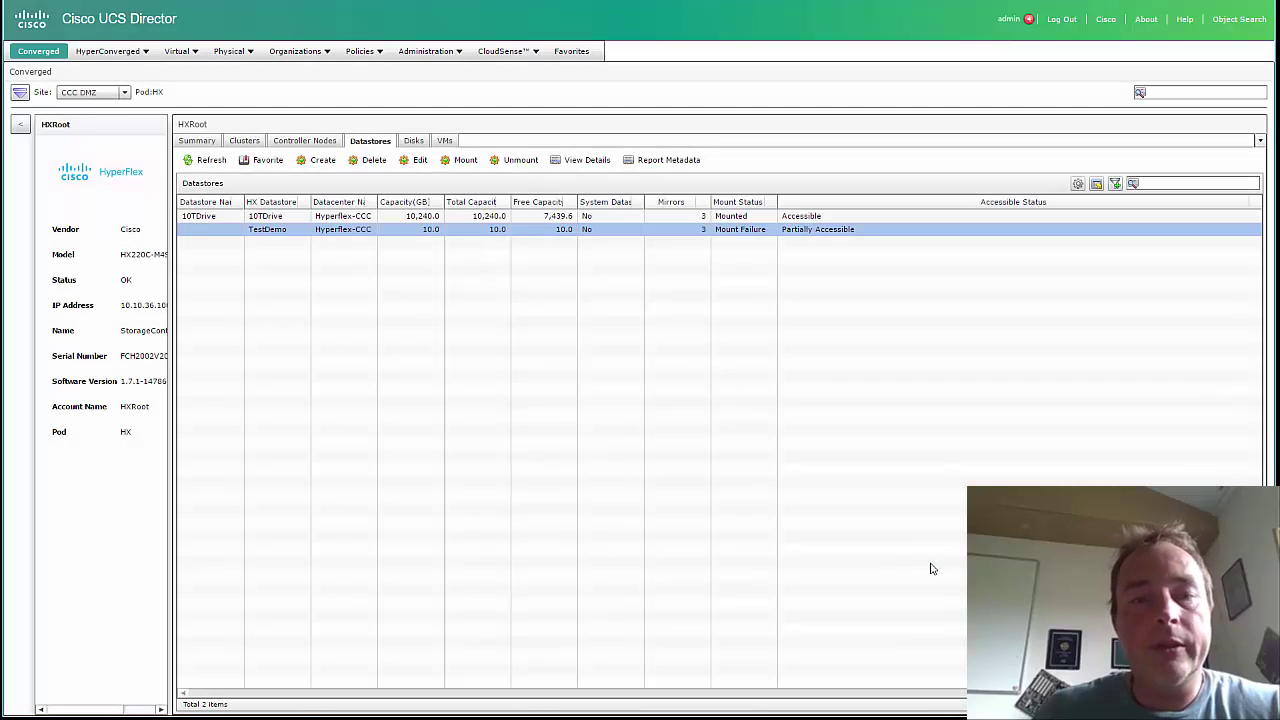
left_click(480, 232)
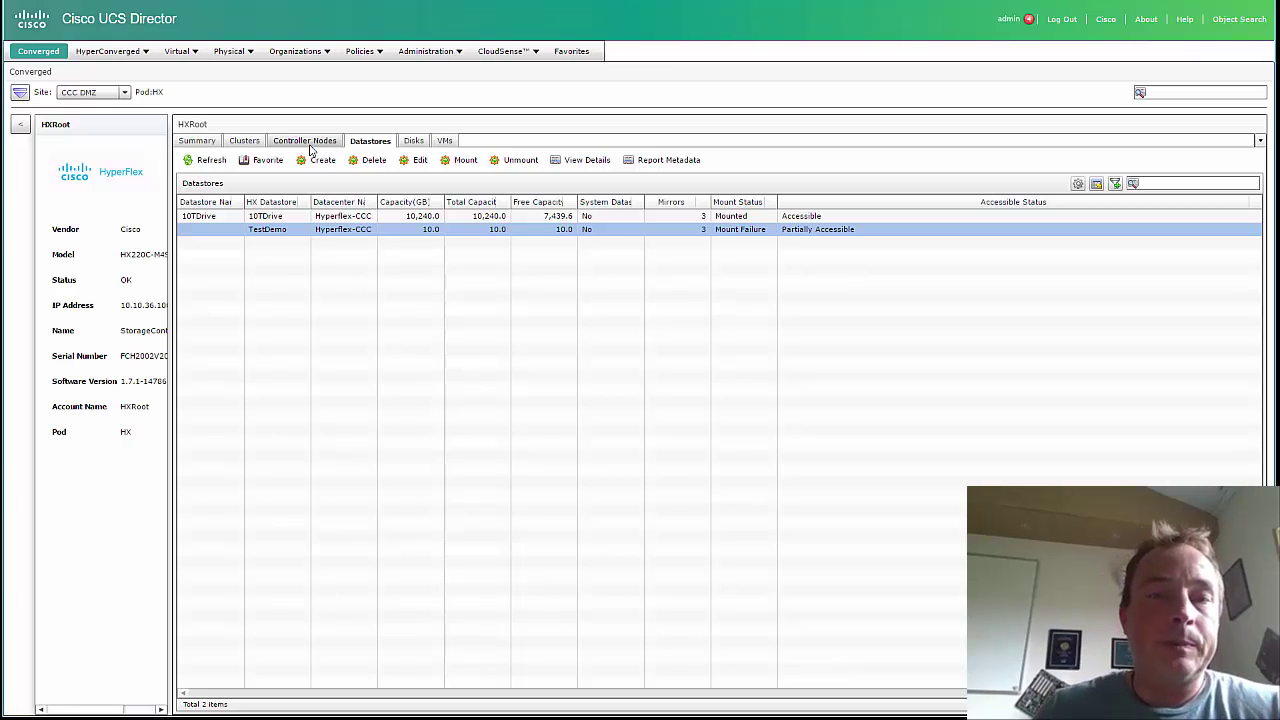
Step: Go to Policies > Orchestration and open the Add Workflow dialog
left_click(363, 53)
left_click(377, 150)
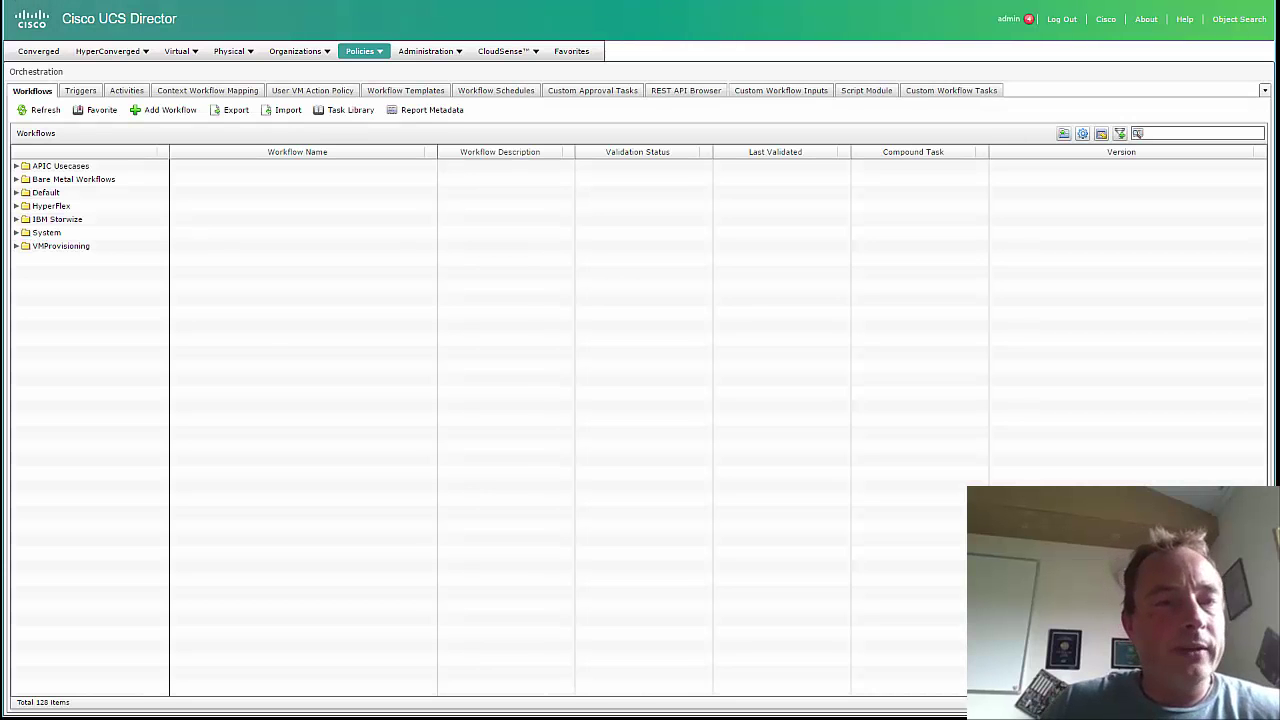
left_click(165, 112)
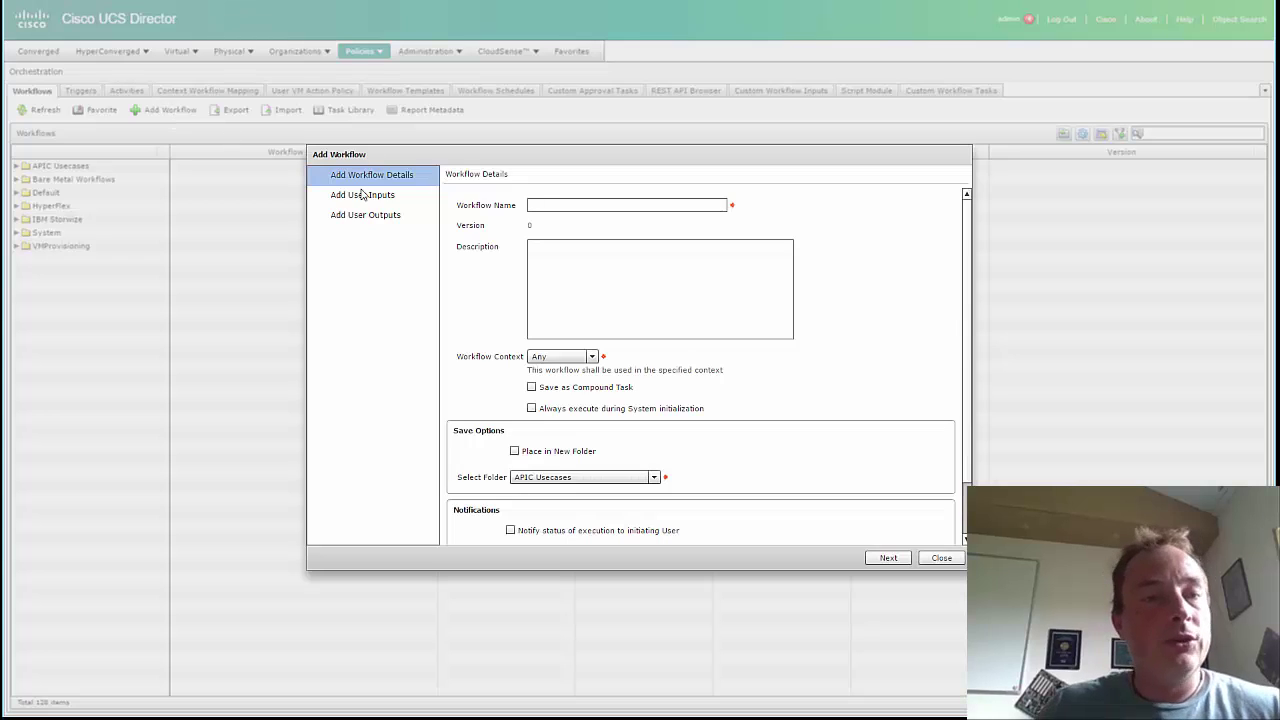
Step: Create workflow HXDemo in a new folder named HX and submit it
left_click(572, 204)
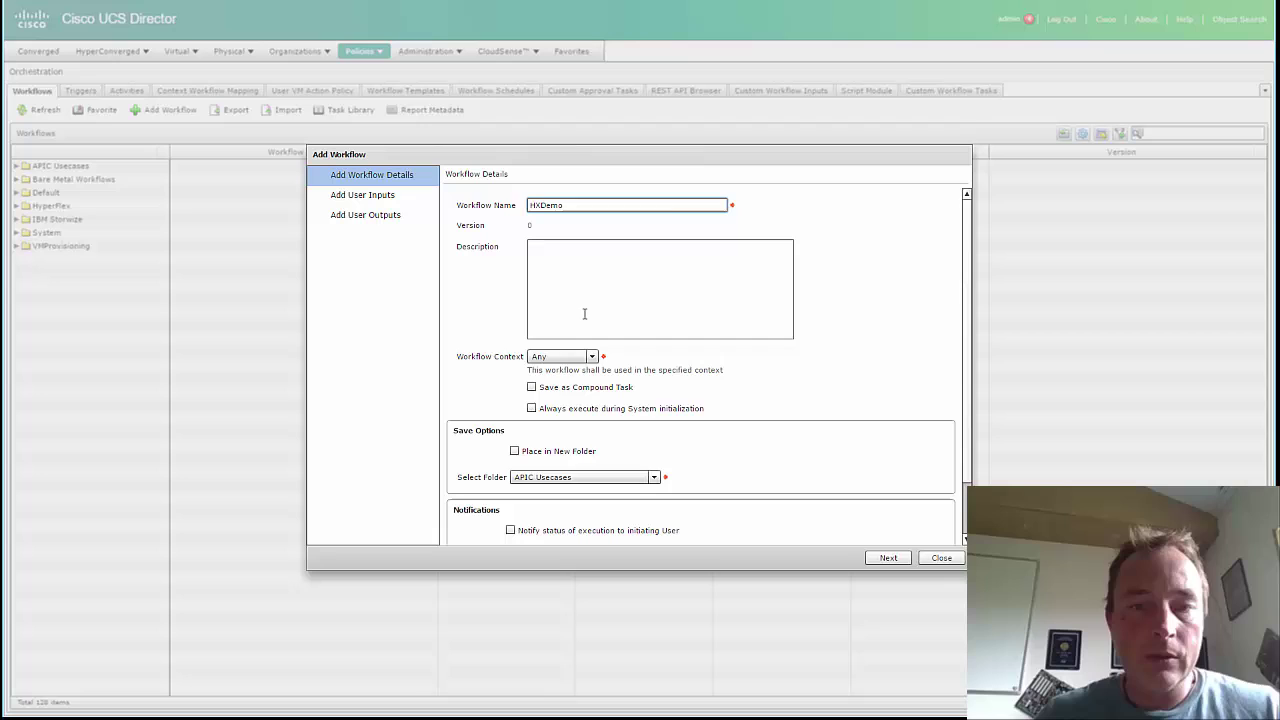
left_click(565, 458)
left_click(565, 458)
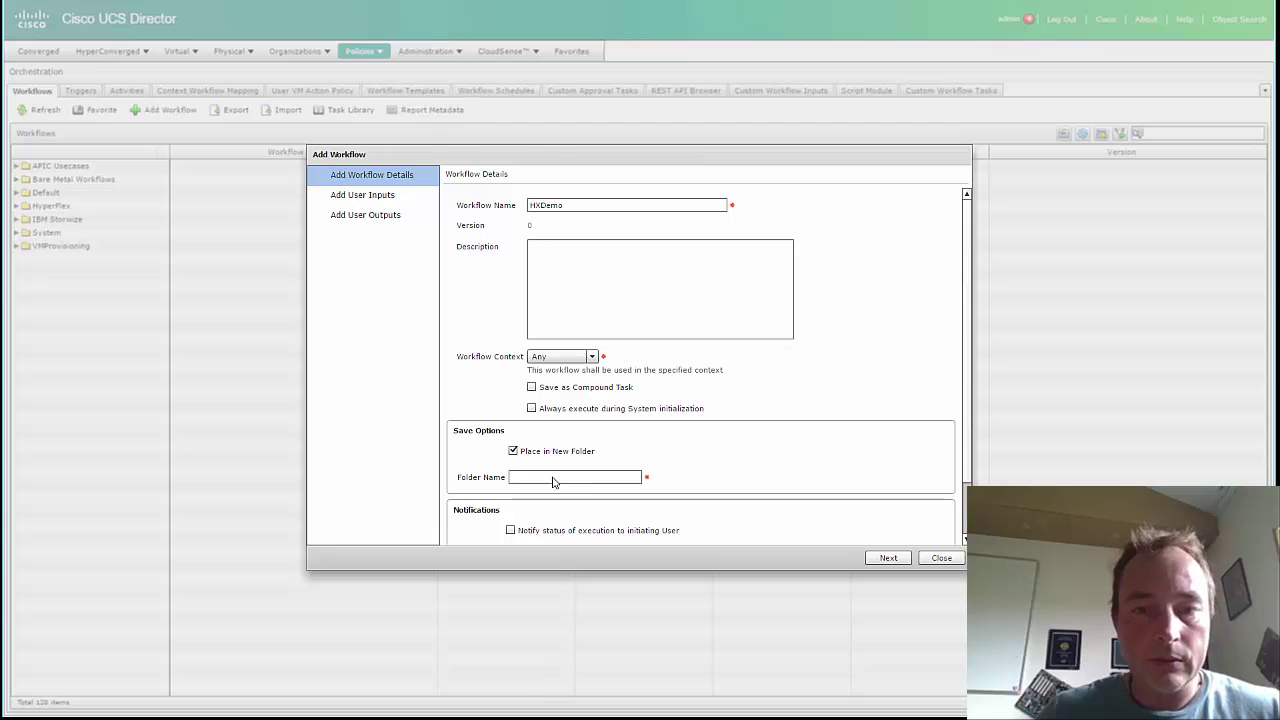
left_click(553, 479)
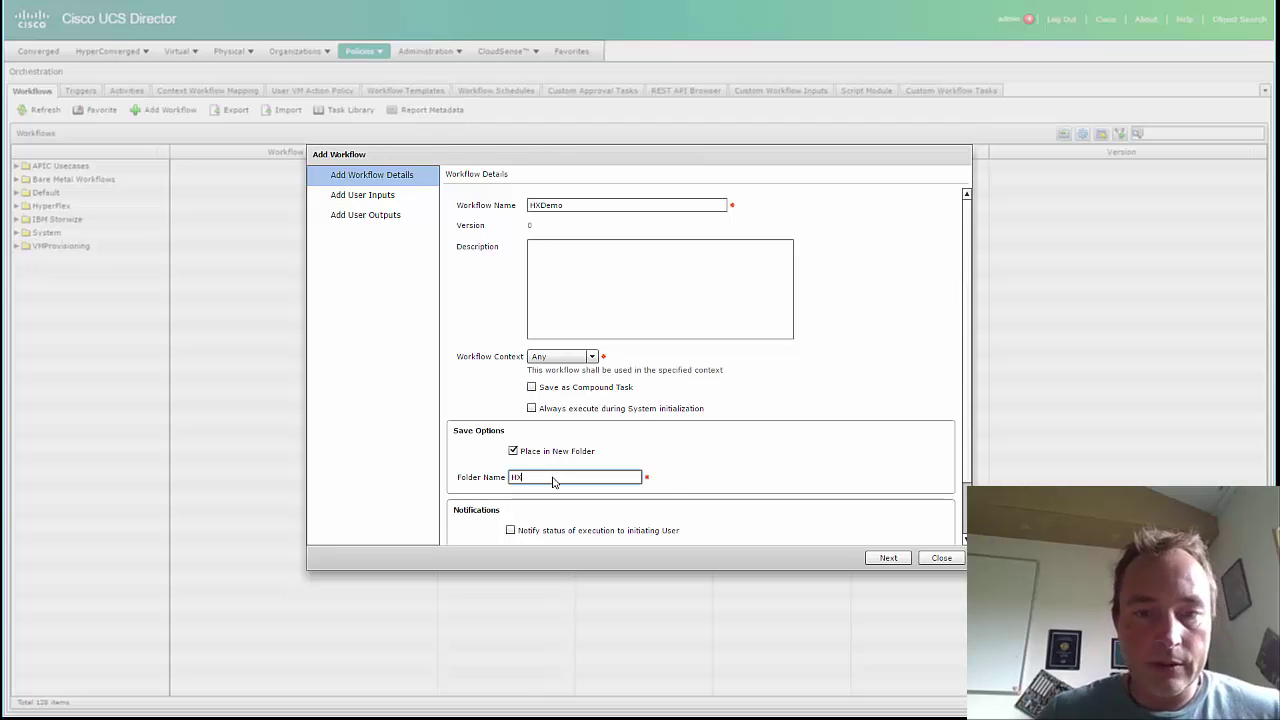
type("HX")
scroll(972, 437, "down", 1)
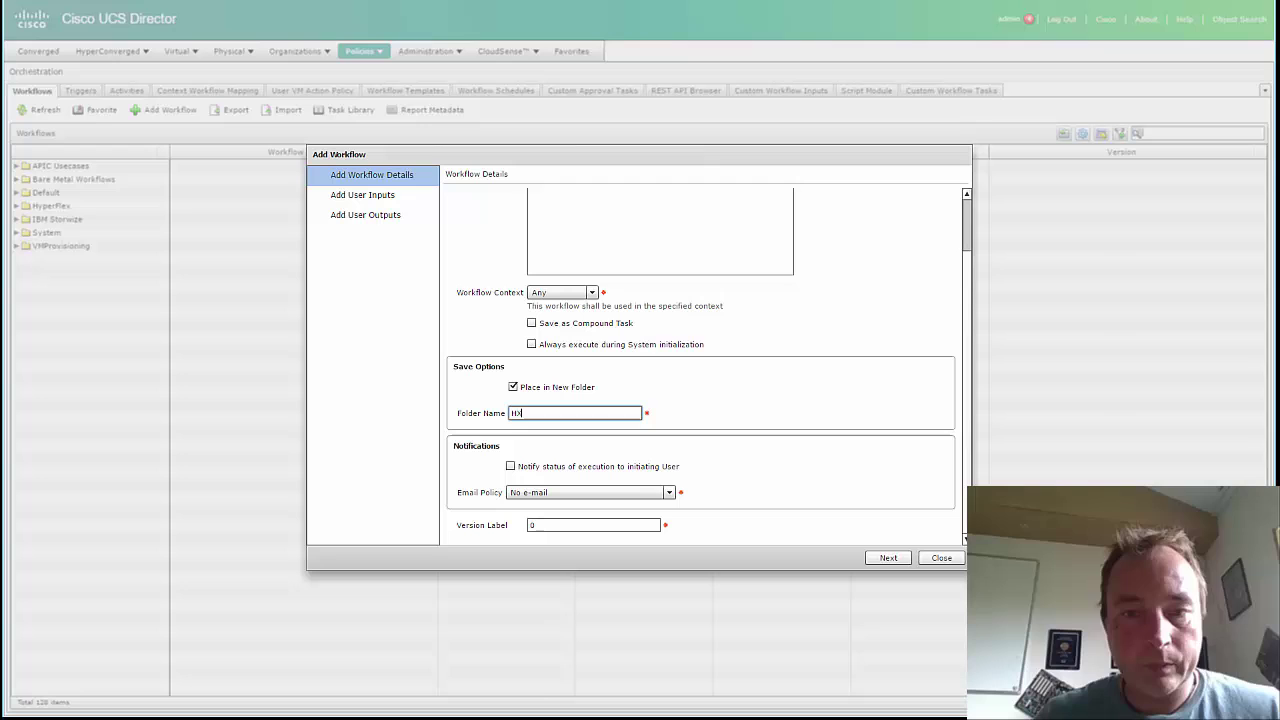
left_click(888, 557)
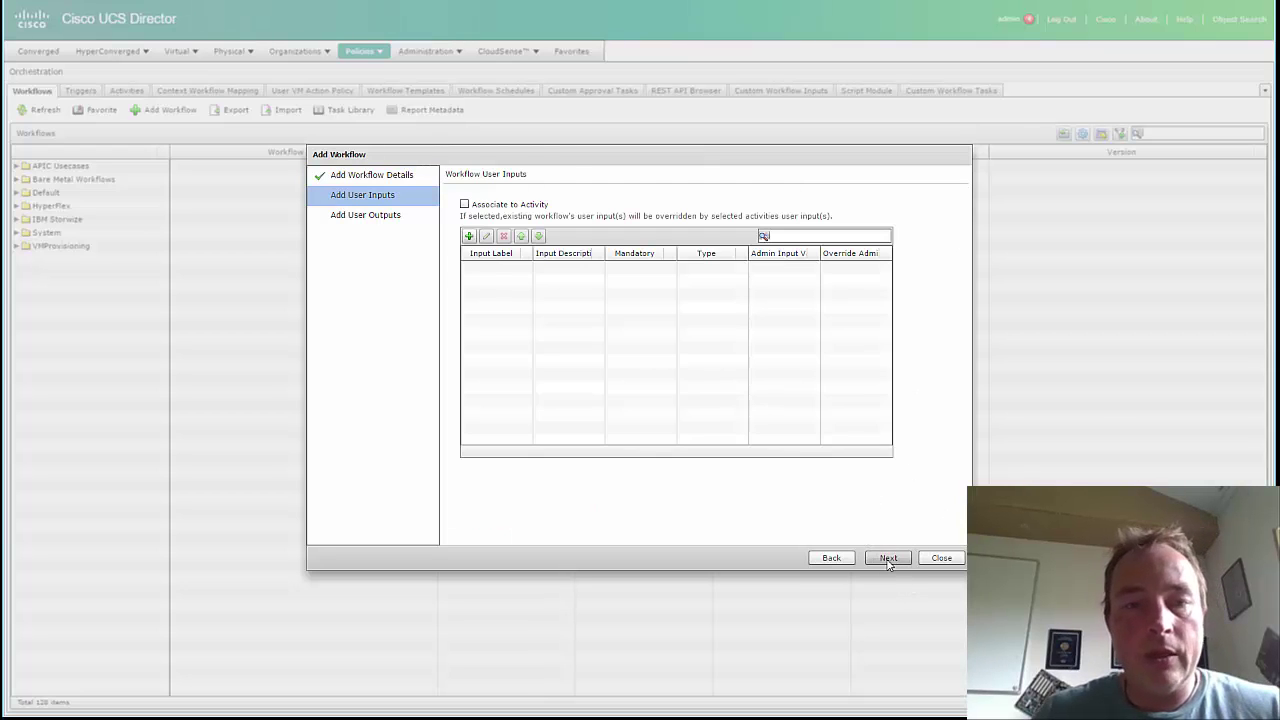
left_click(888, 558)
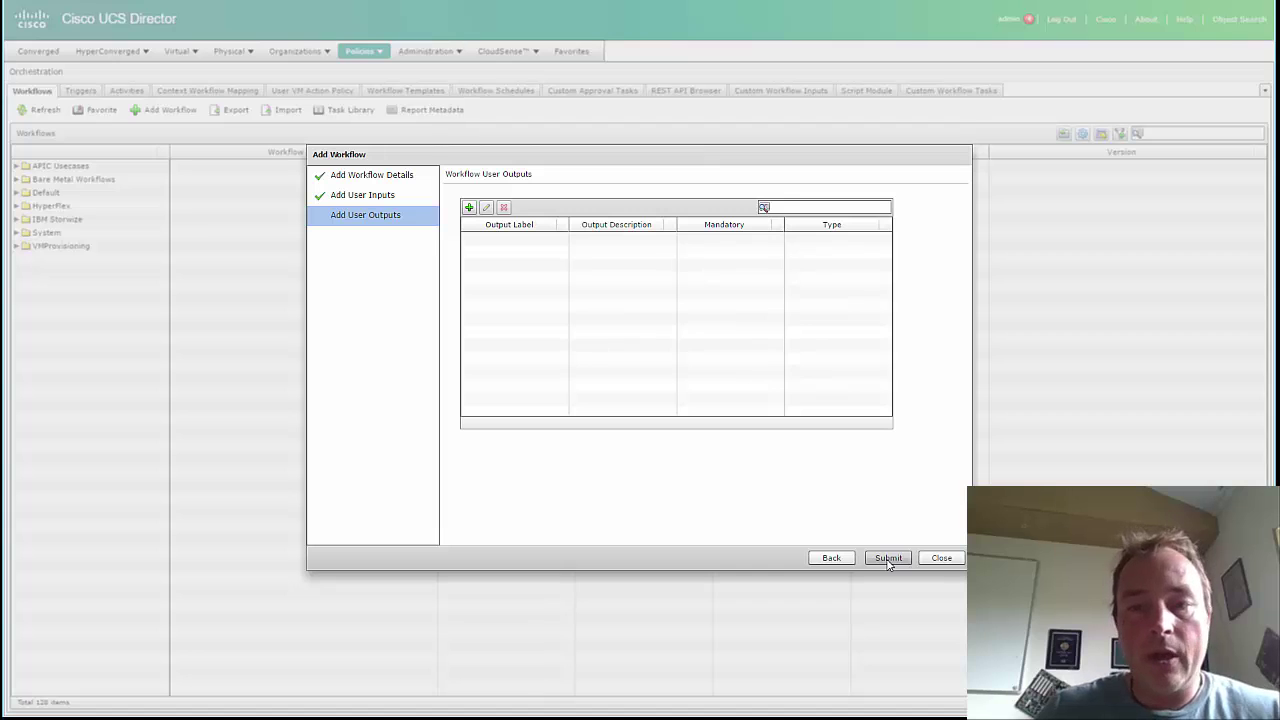
left_click(888, 558)
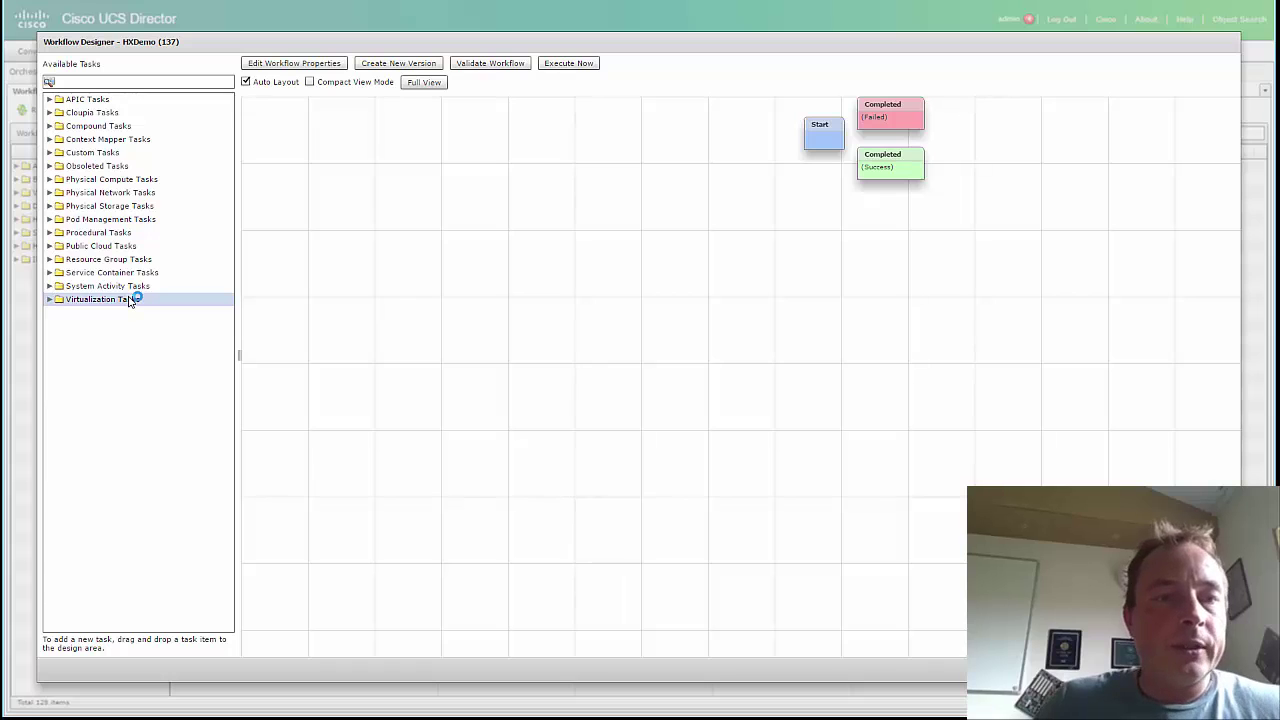
Step: Drag Create HyperFlex Datastore from Physical Storage Tasks > HyperFlex Tasks onto the canvas
left_click(52, 208)
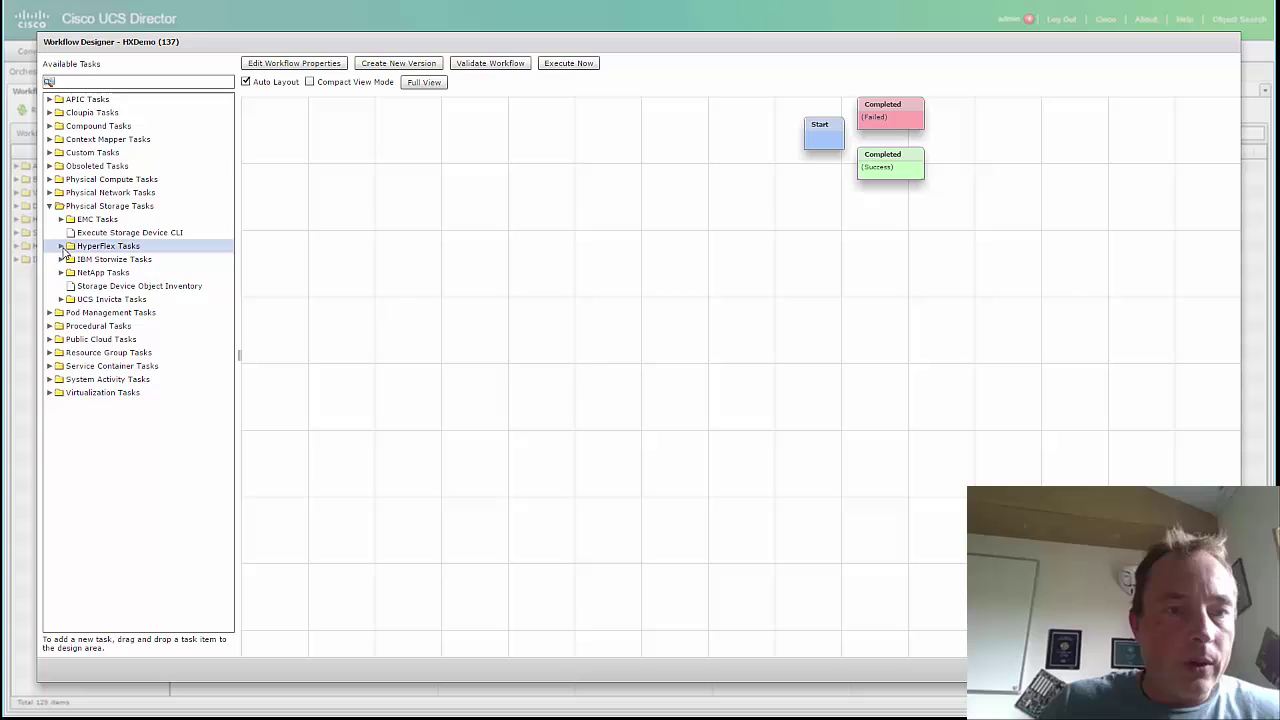
left_click(61, 246)
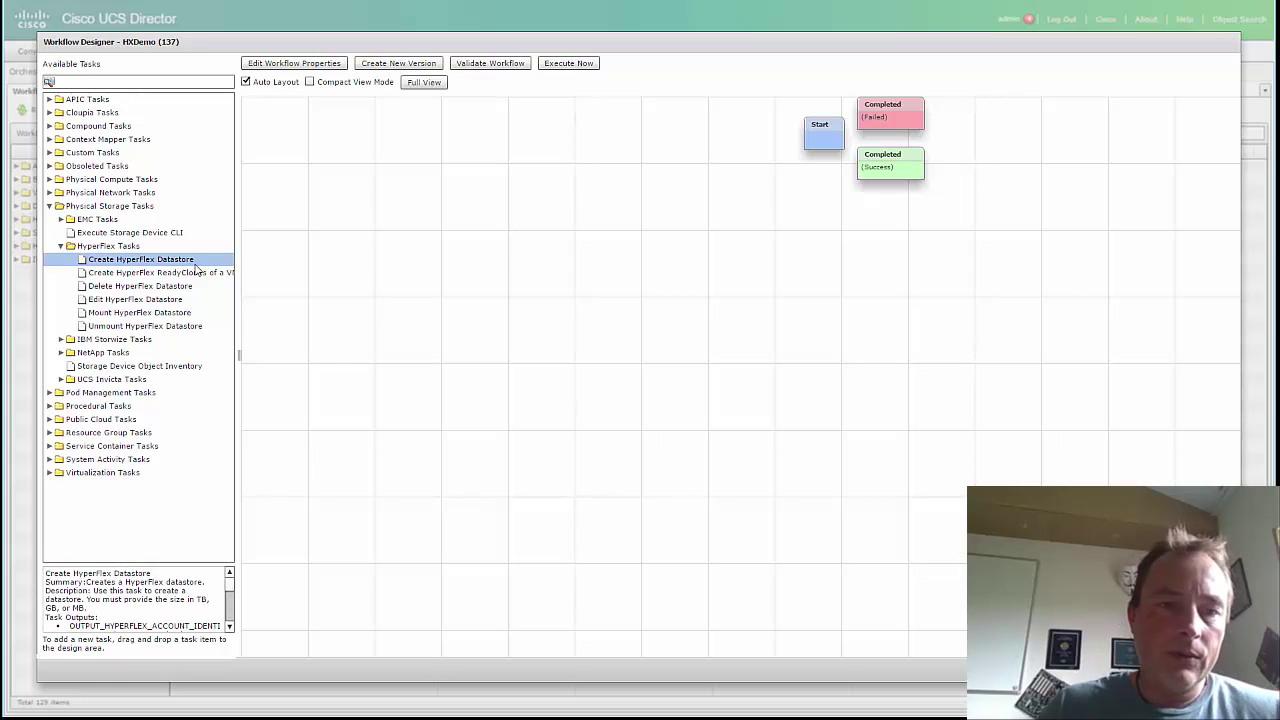
left_click_drag(173, 262, 600, 262)
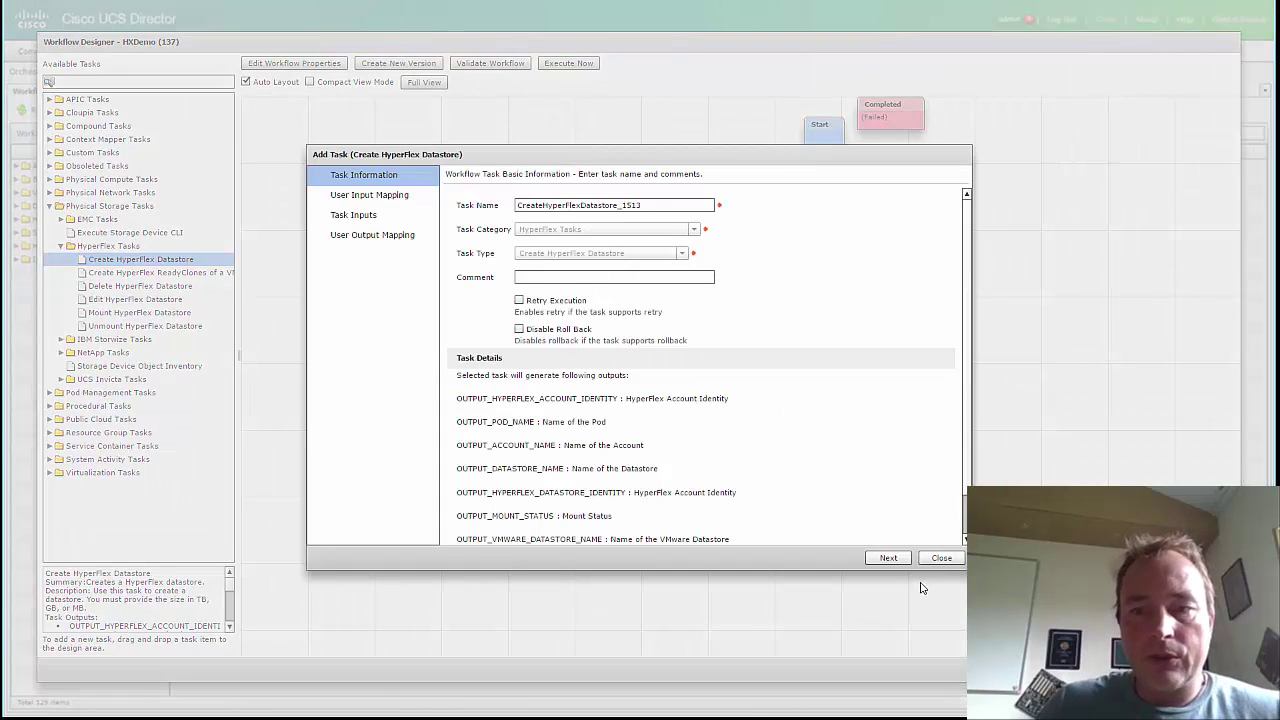
Step: Advance to the task inputs and select HXRoot as the HyperFlex account
left_click(891, 562)
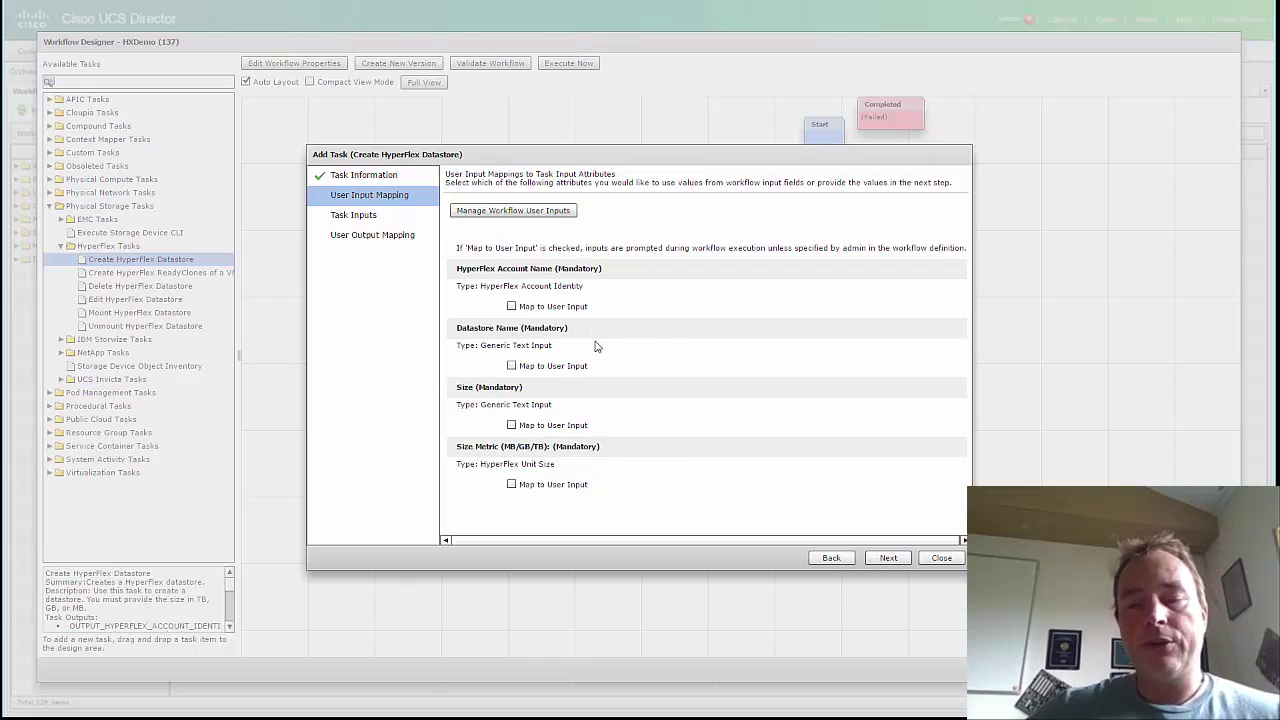
left_click(896, 558)
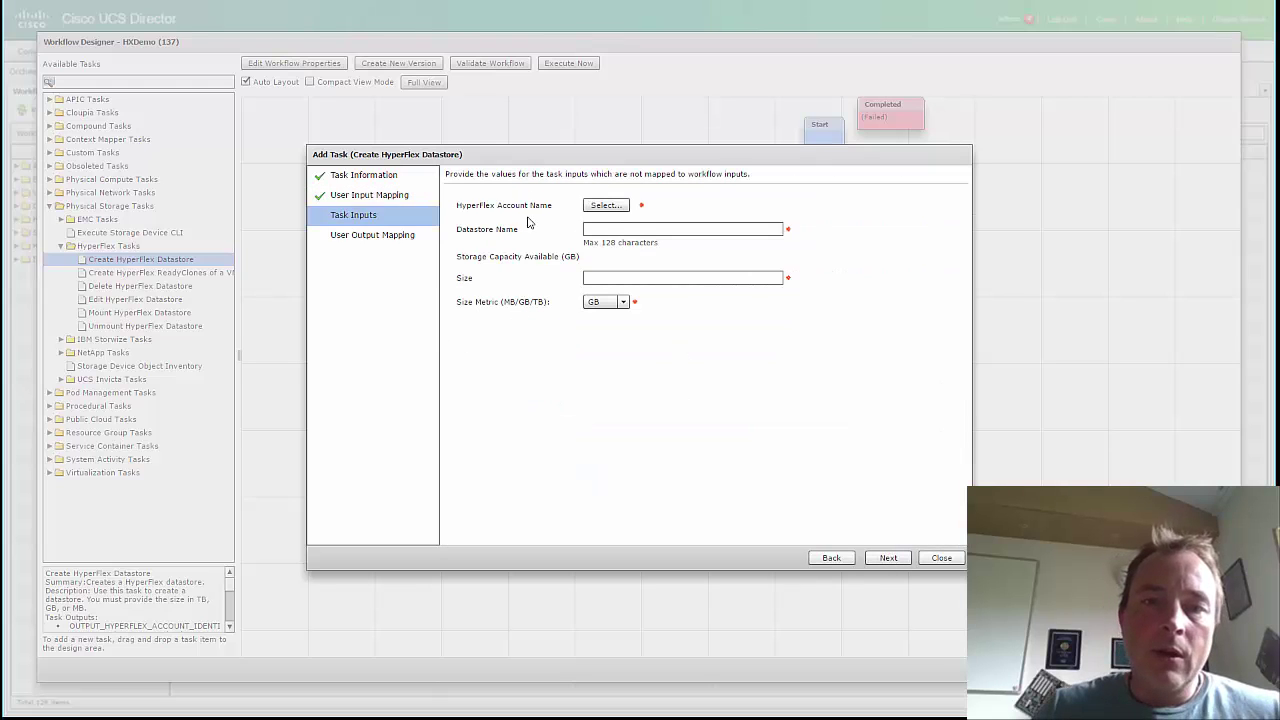
left_click(612, 208)
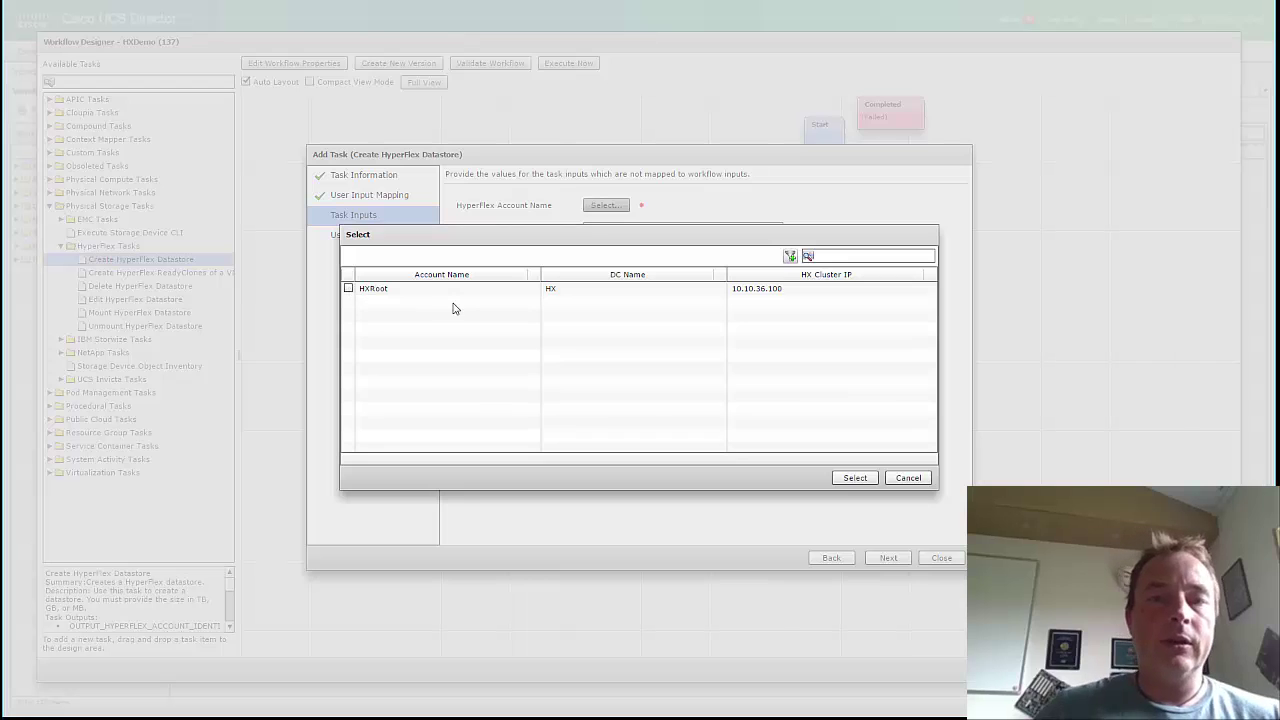
left_click(348, 290)
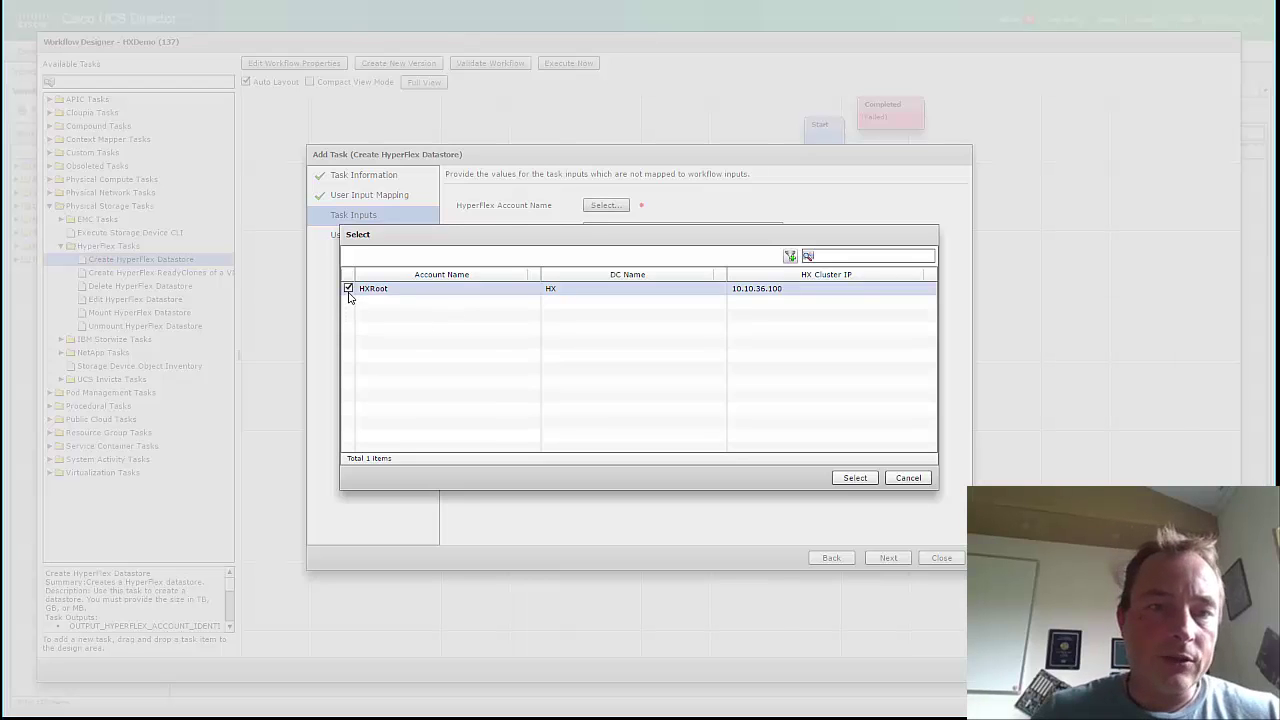
left_click(855, 478)
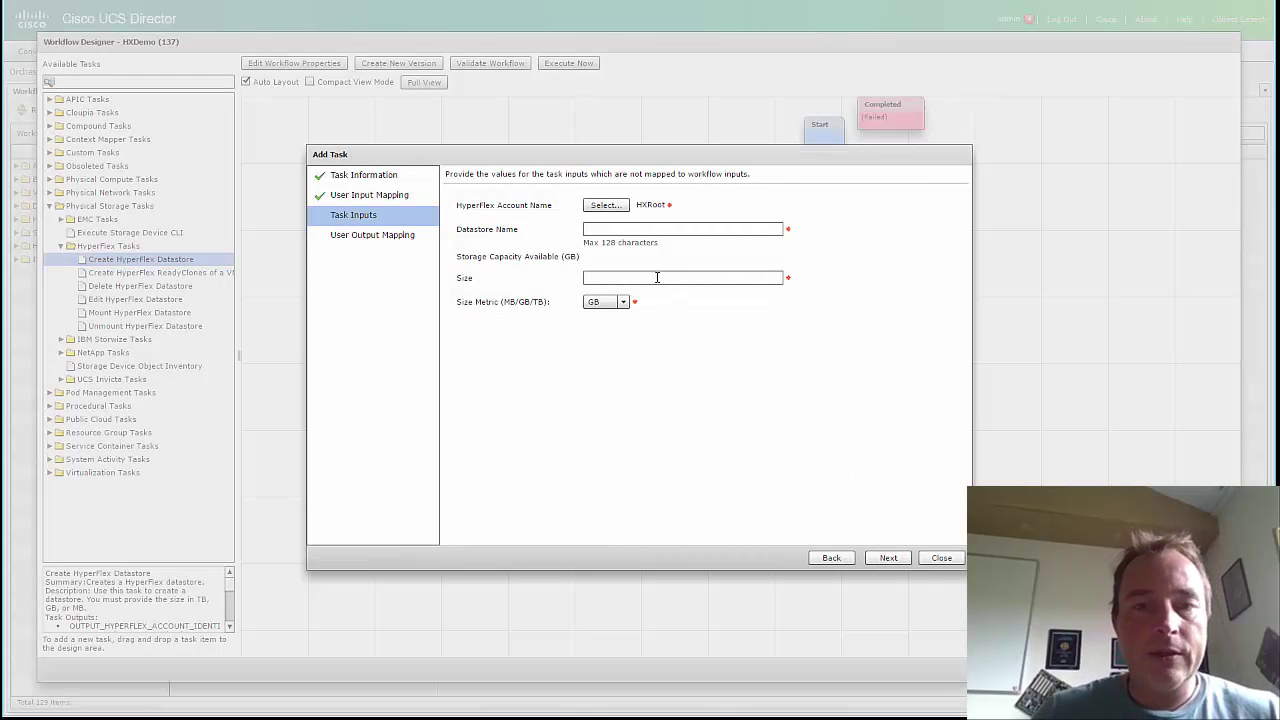
Step: Set datastore name Test and size 10 GB, then save the task
left_click(630, 230)
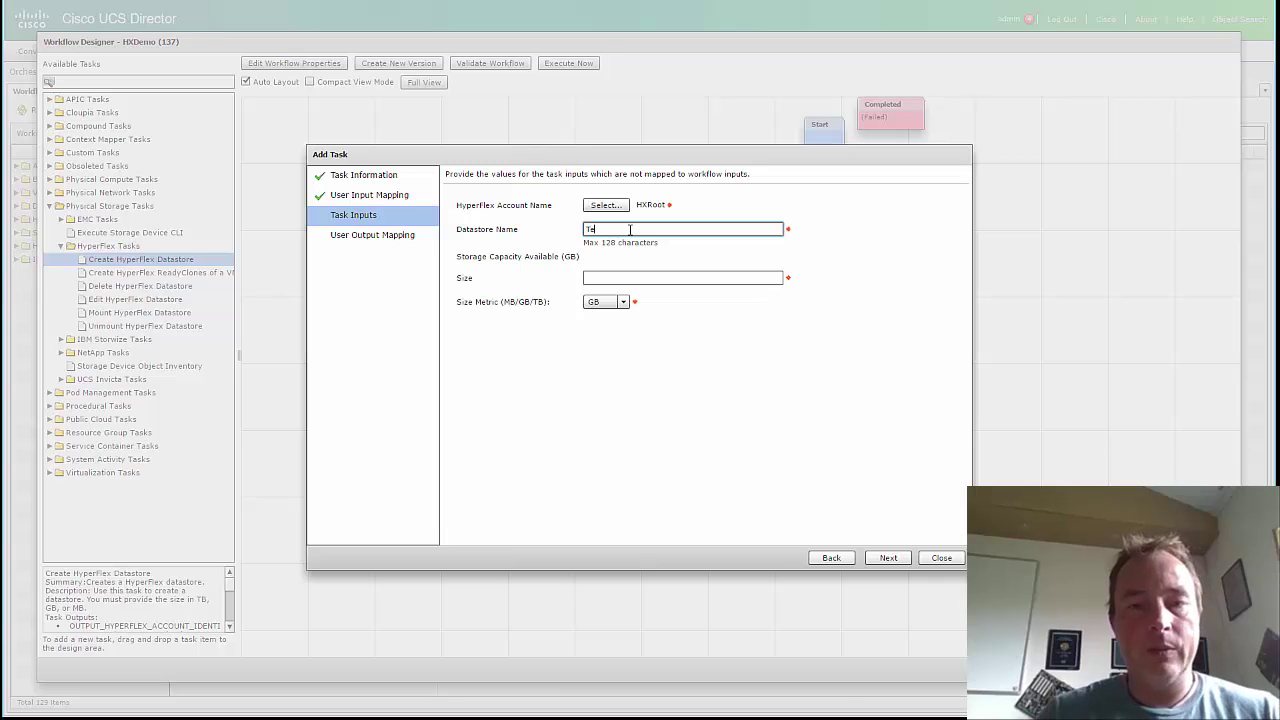
left_click(625, 278)
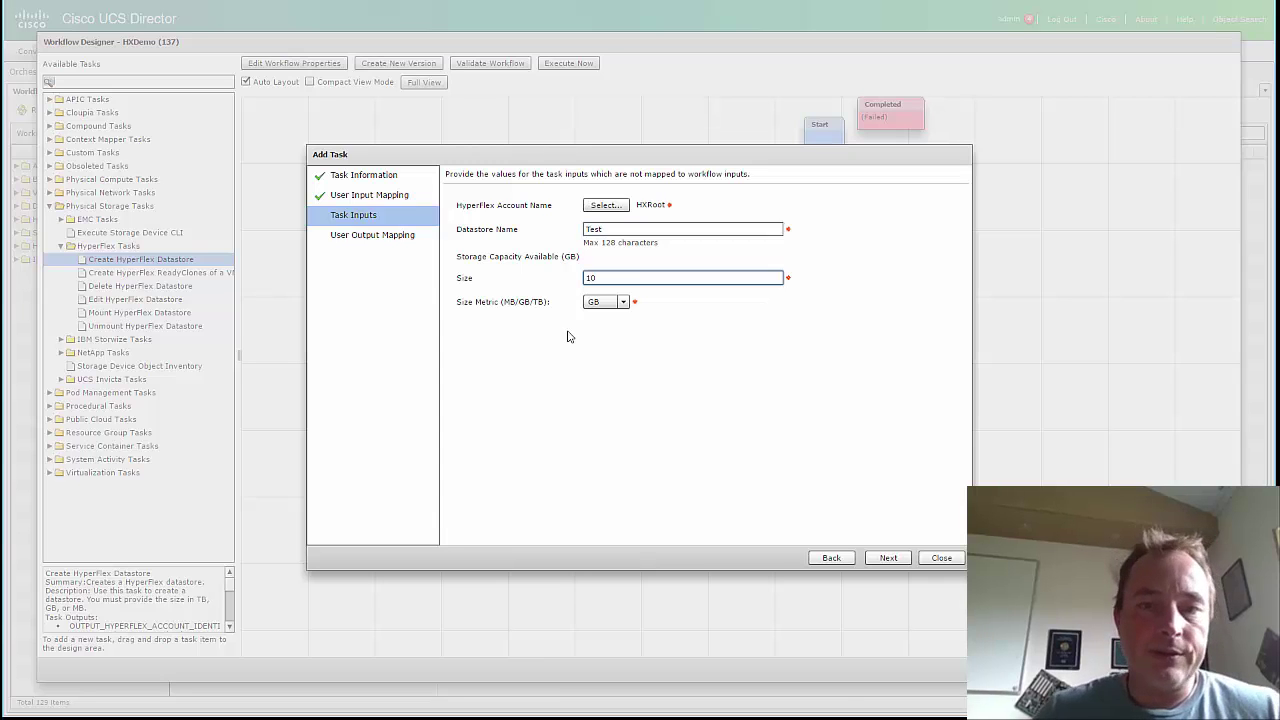
left_click(623, 302)
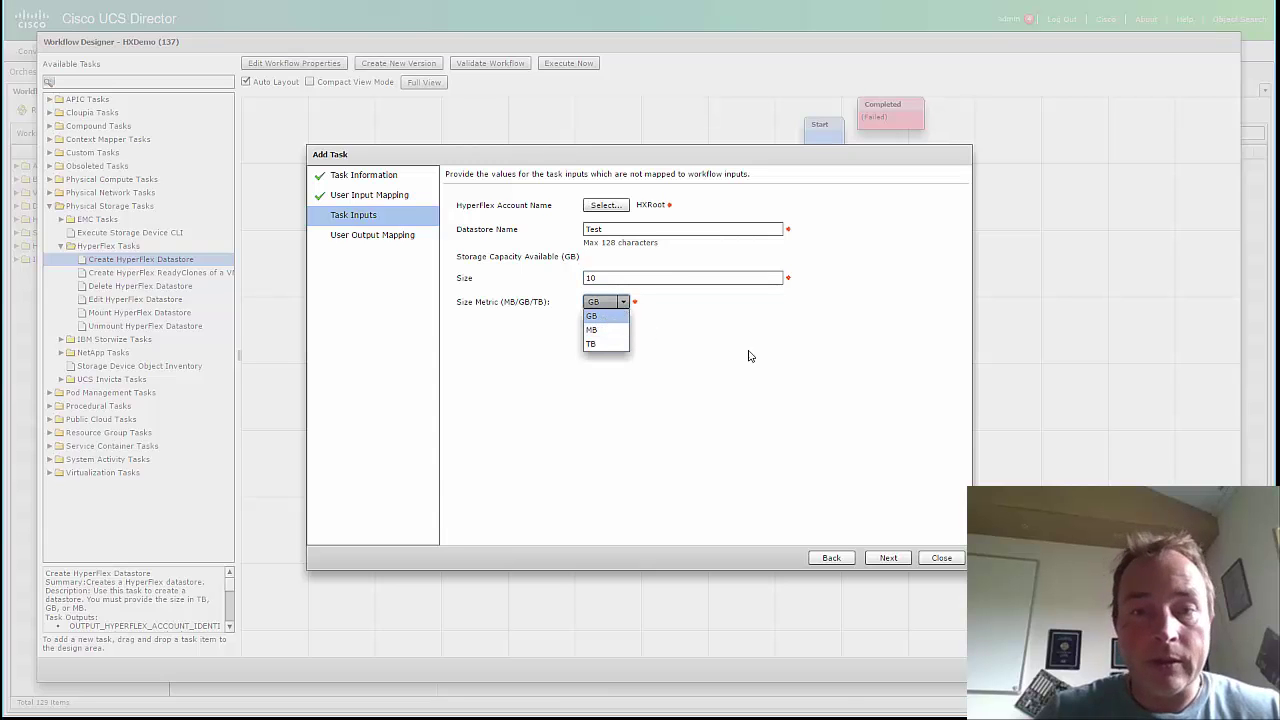
left_click(618, 317)
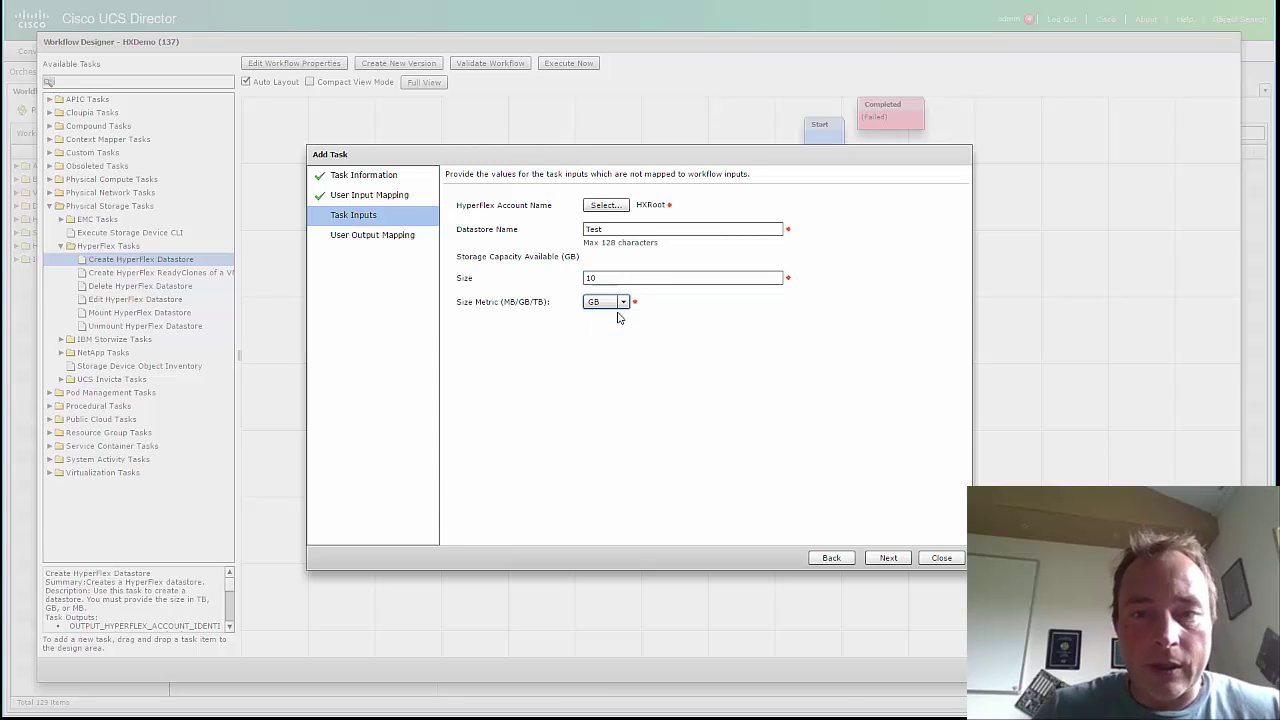
left_click(888, 560)
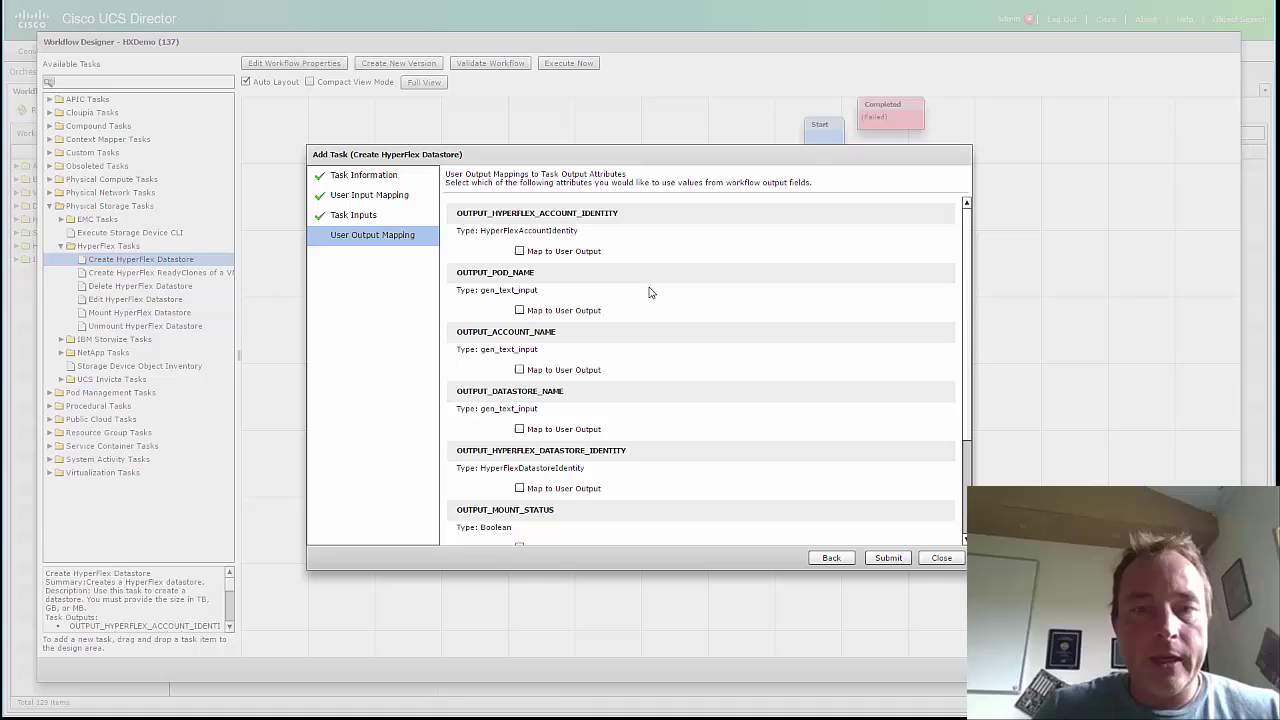
left_click(888, 559)
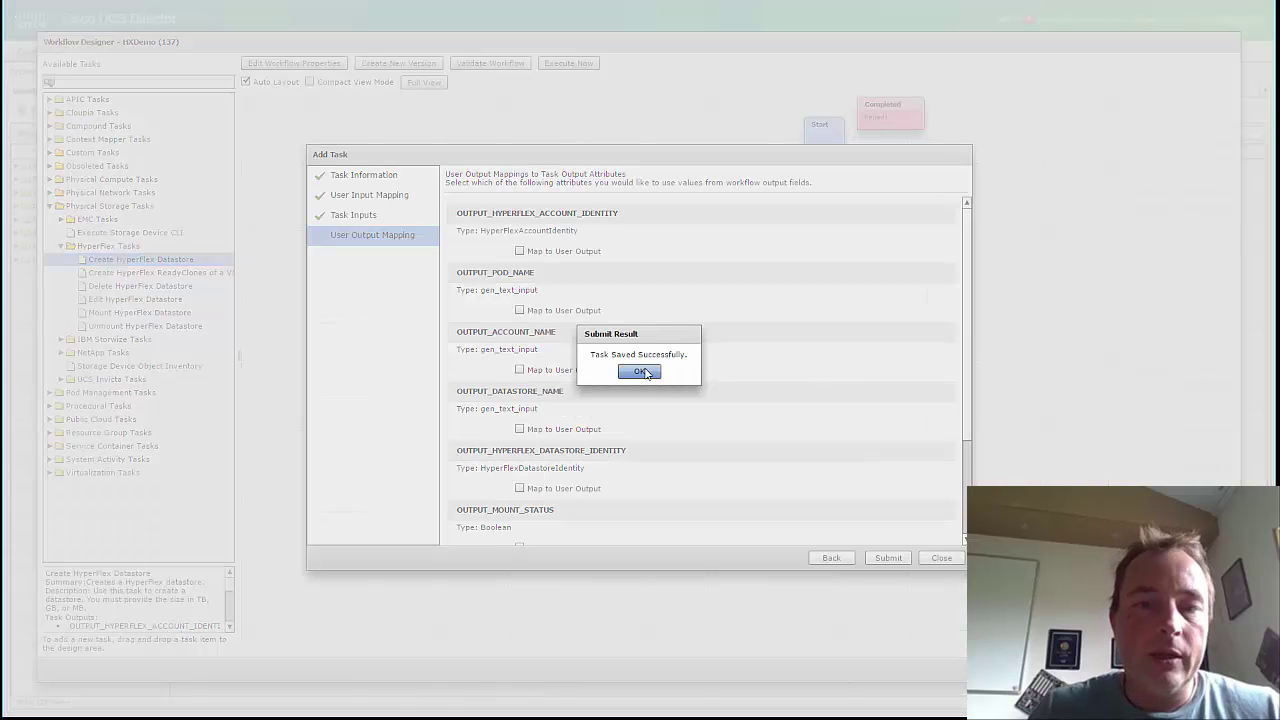
left_click(648, 373)
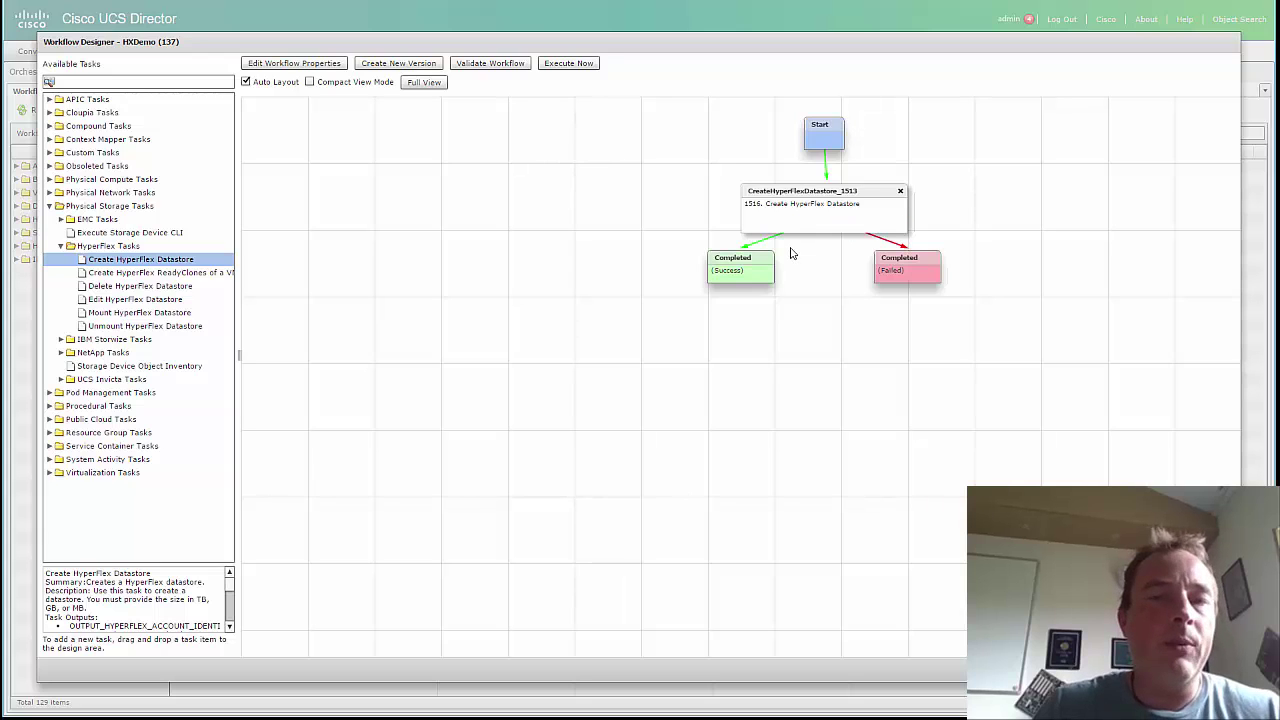
left_click(510, 63)
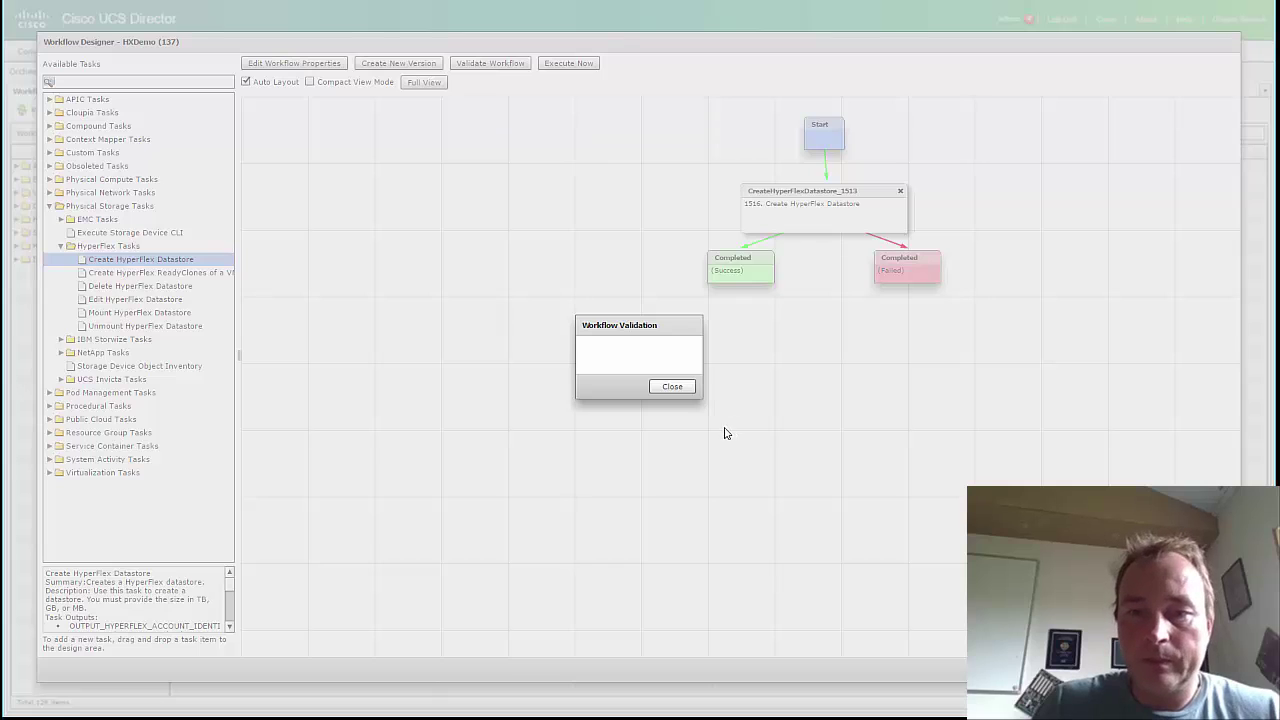
left_click(672, 387)
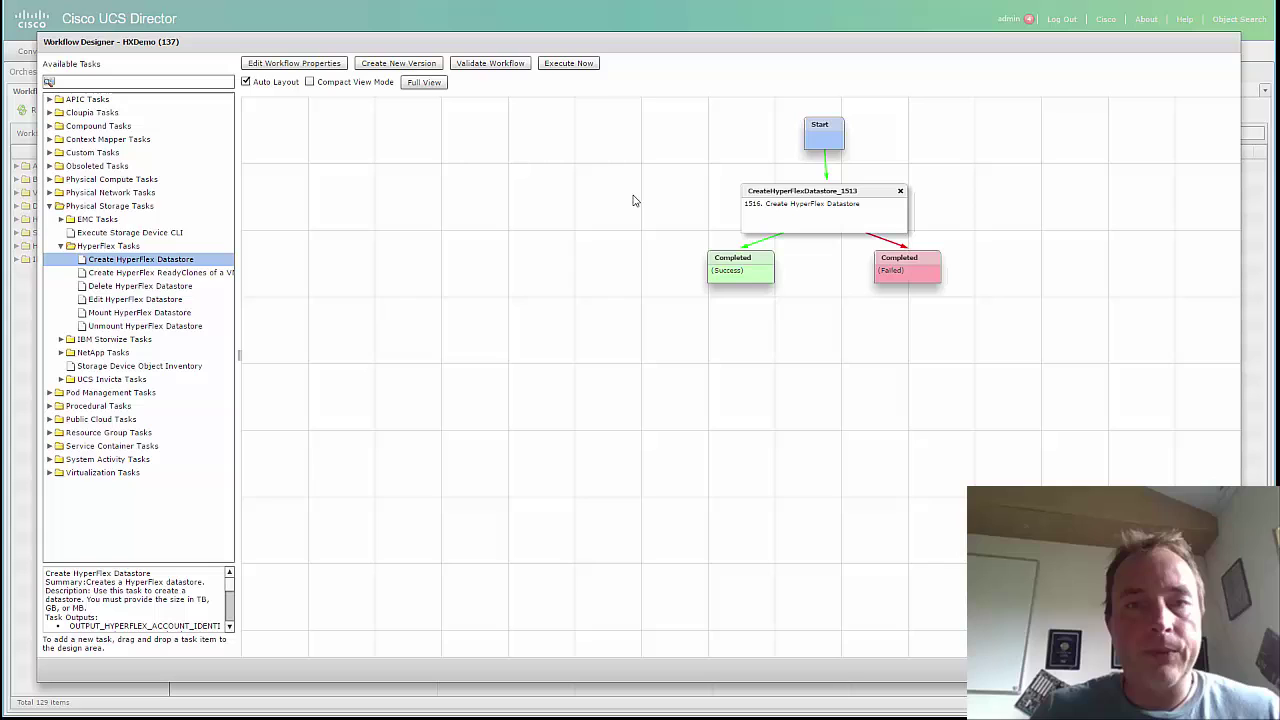
Step: Execute HXDemo at version 0 (default), submitting service request 7, and close the status dialogs
left_click(570, 64)
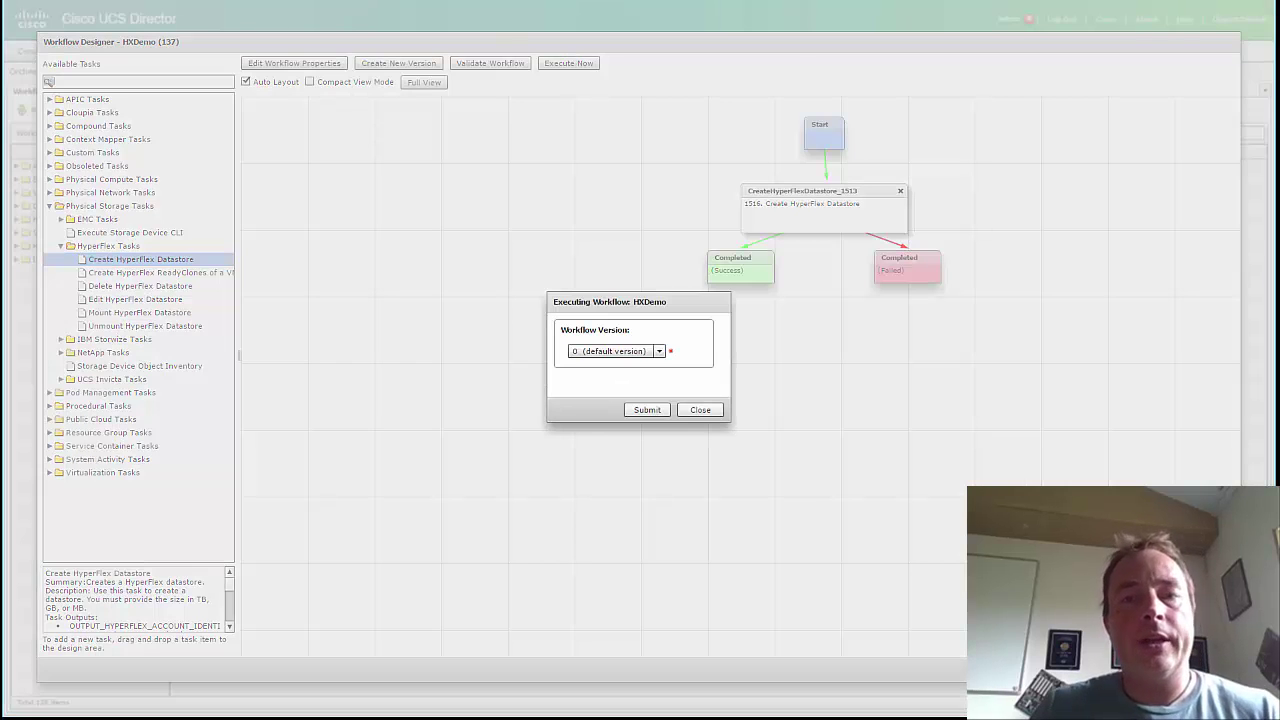
left_click(628, 352)
left_click(634, 366)
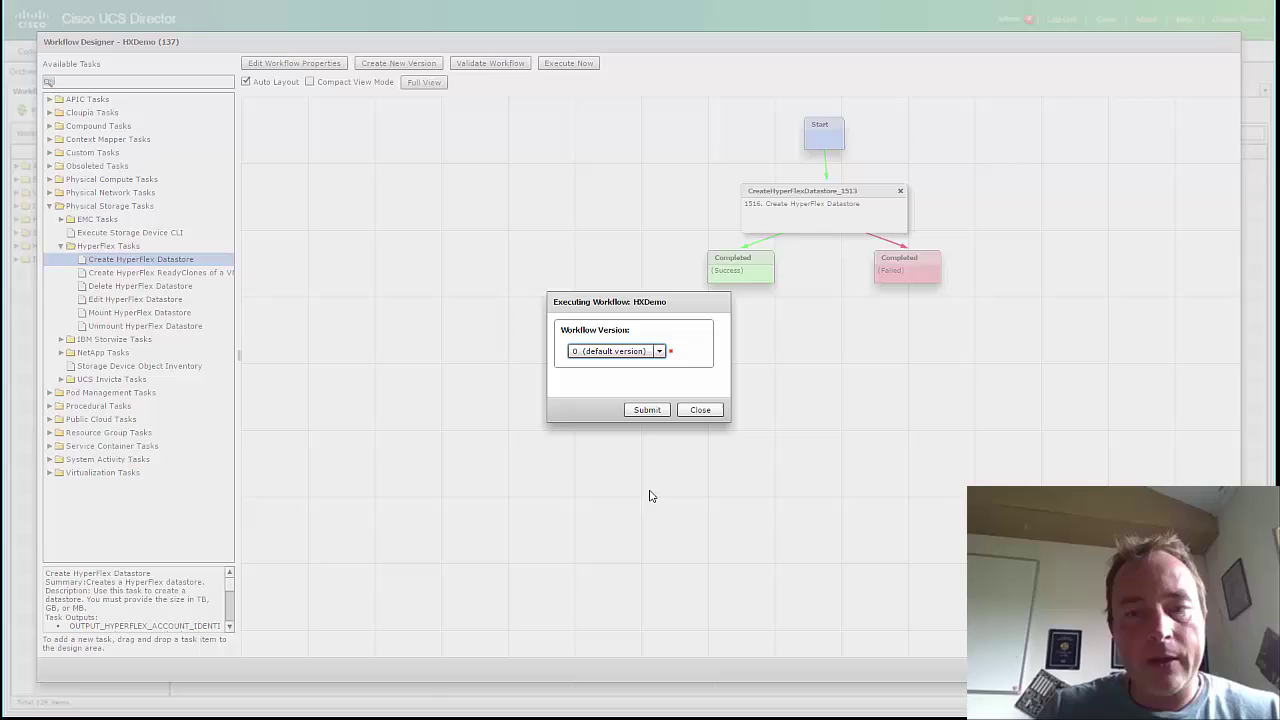
left_click(647, 410)
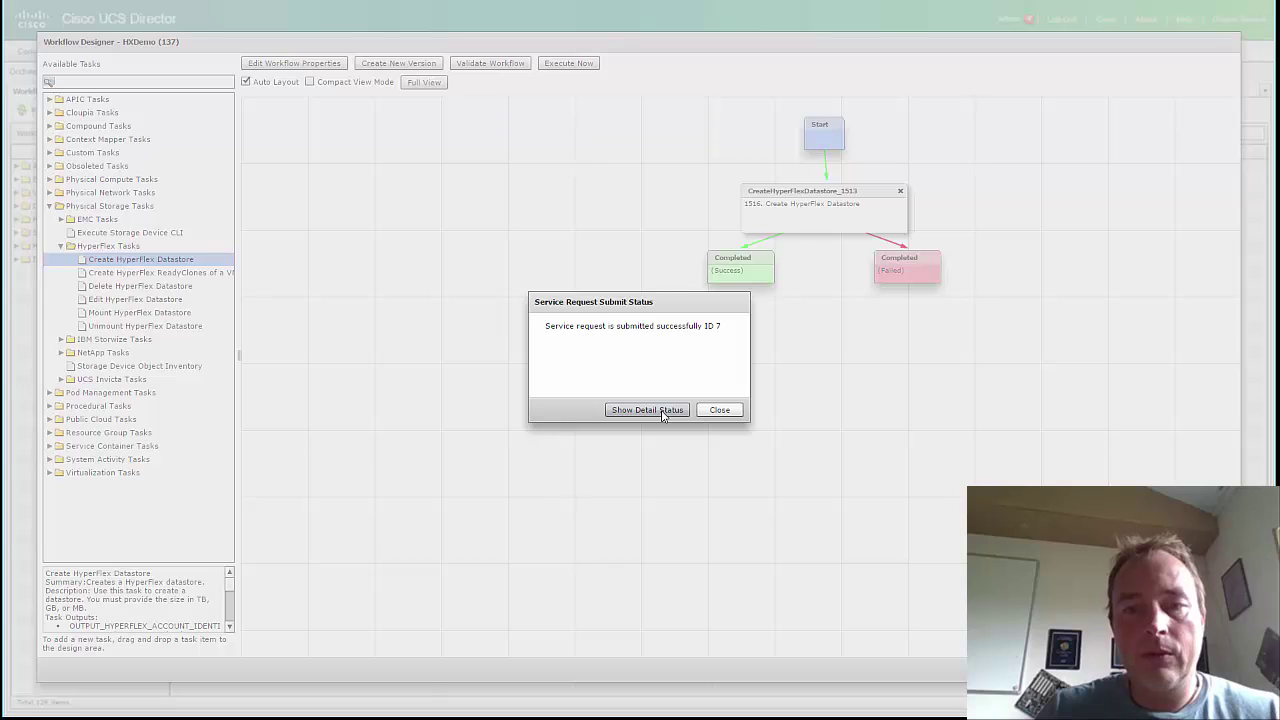
left_click(720, 410)
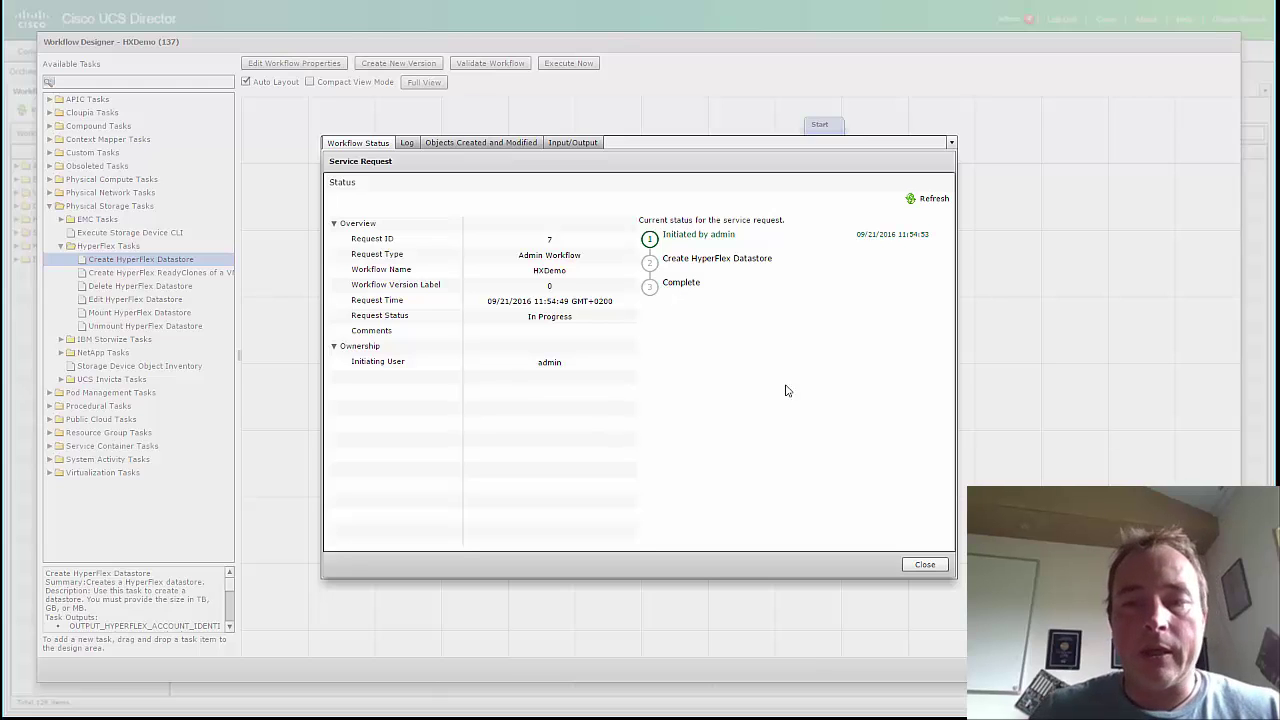
left_click(925, 566)
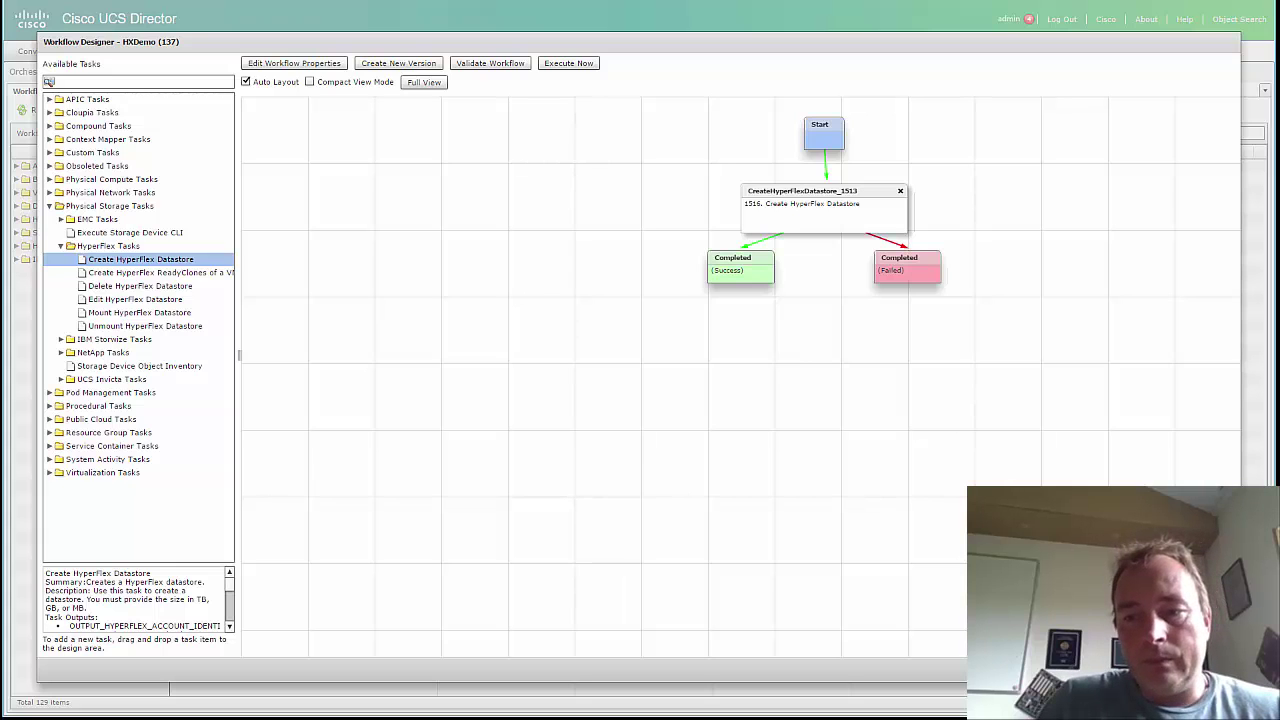
Step: Return to the Converged view and select the new 10 GB Test datastore in HXRoot's Datastores tab
key("Escape")
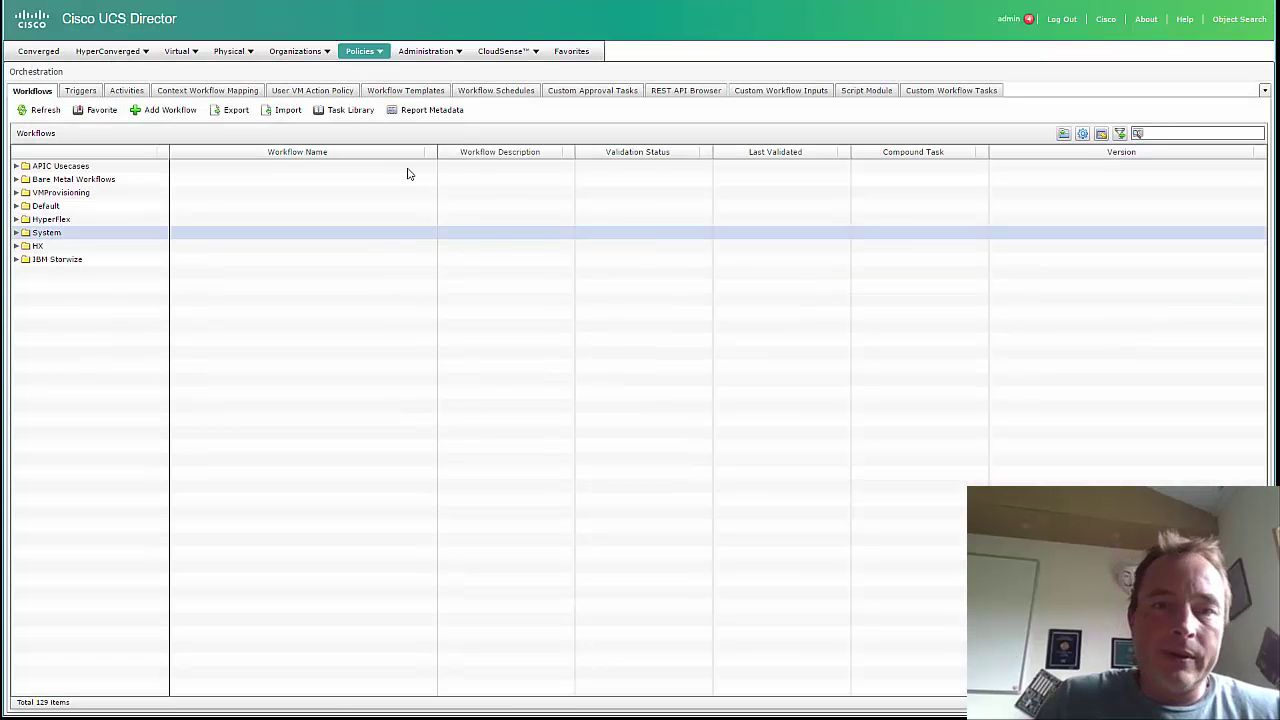
left_click(44, 53)
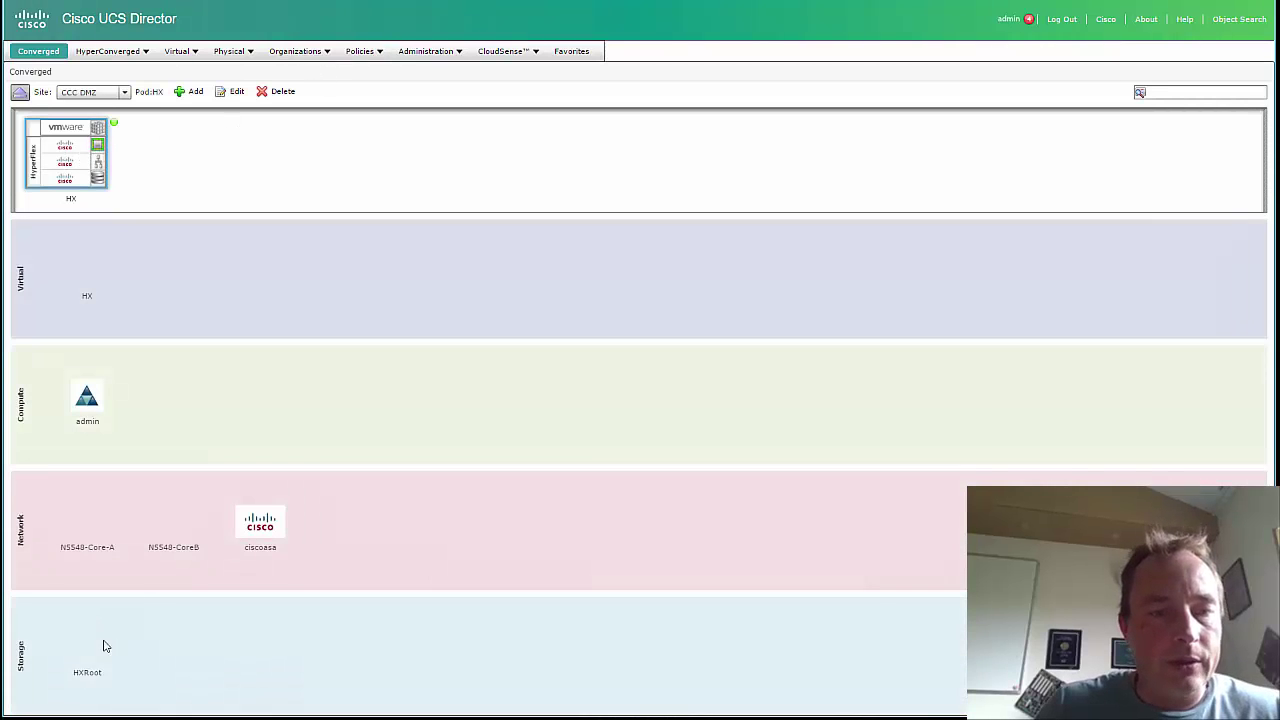
left_click(105, 646)
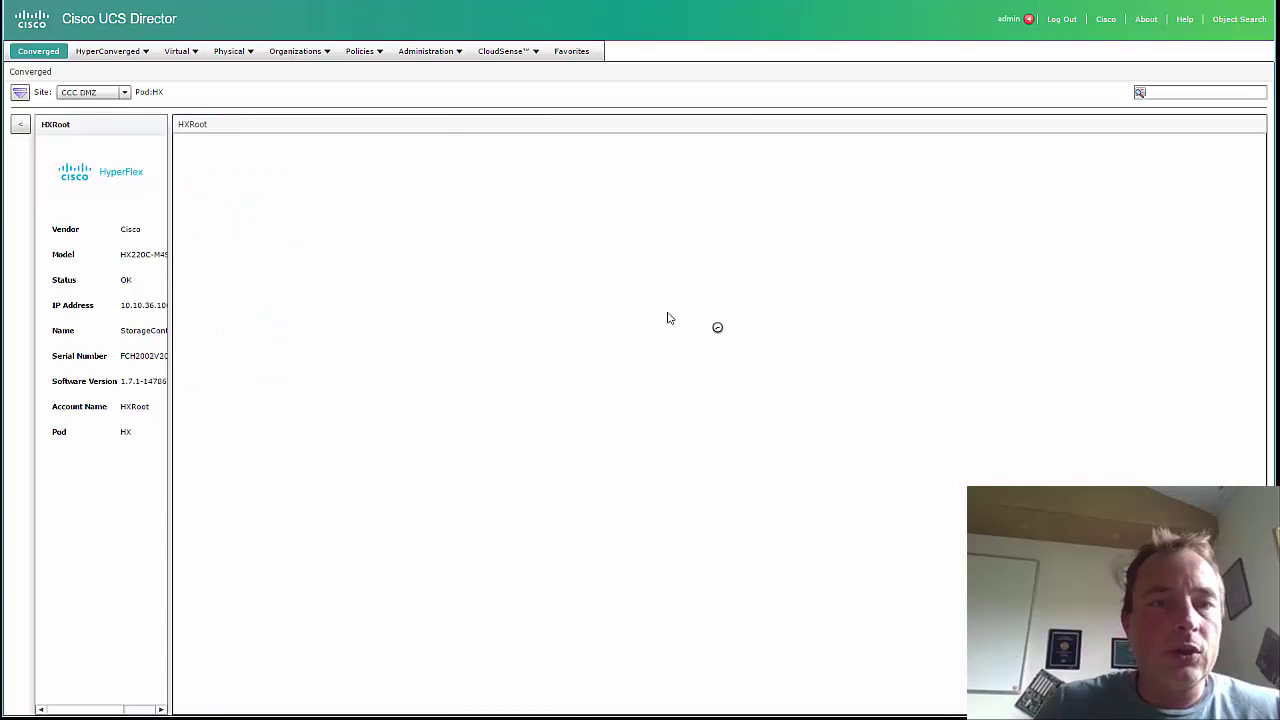
left_click(366, 140)
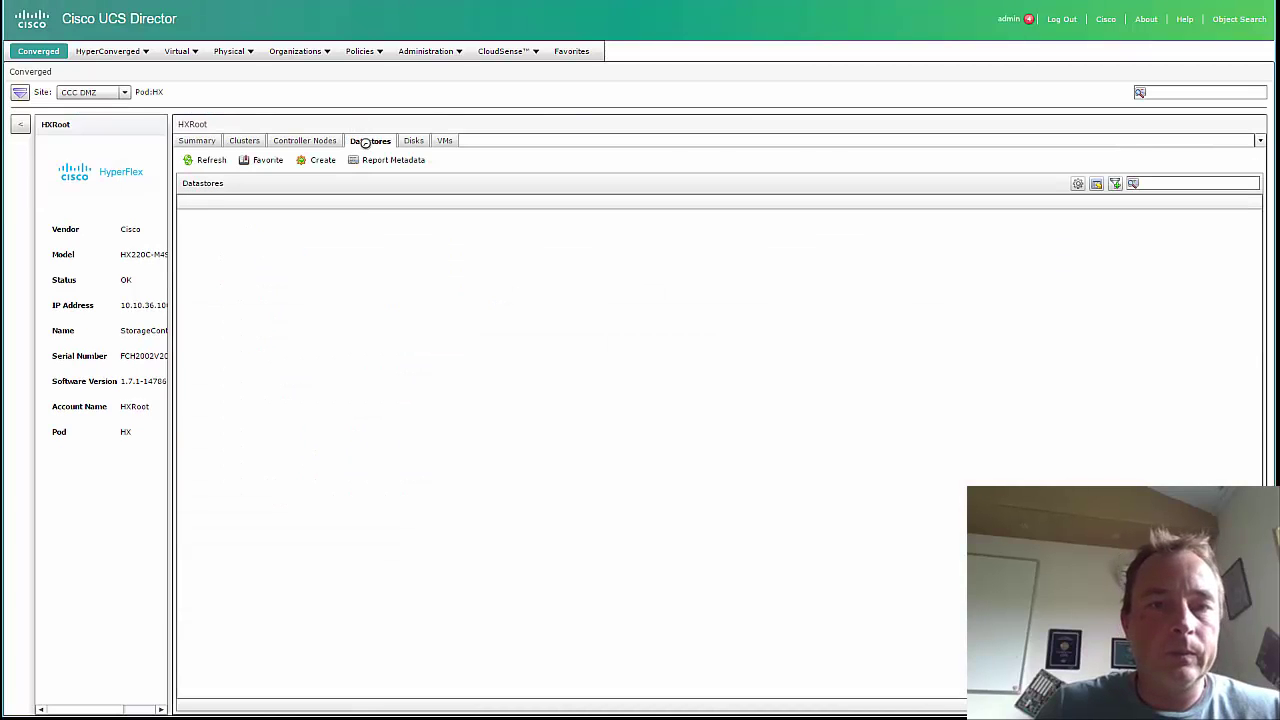
left_click(352, 231)
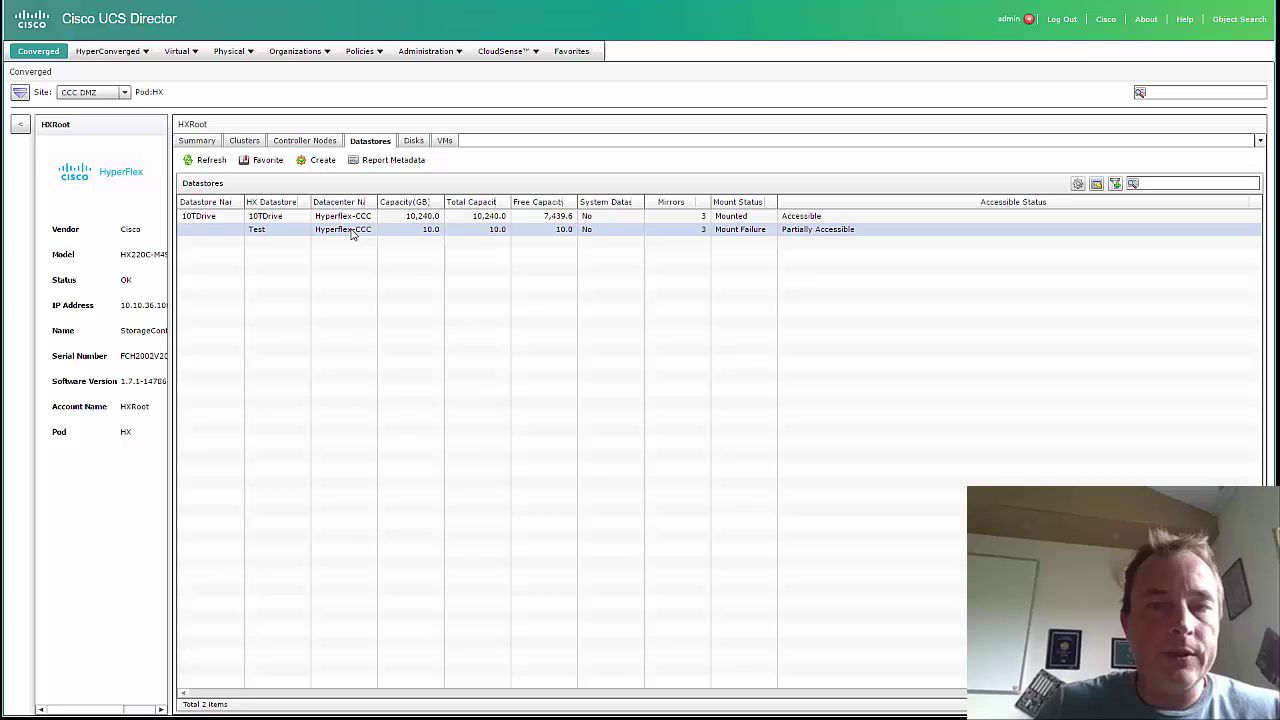